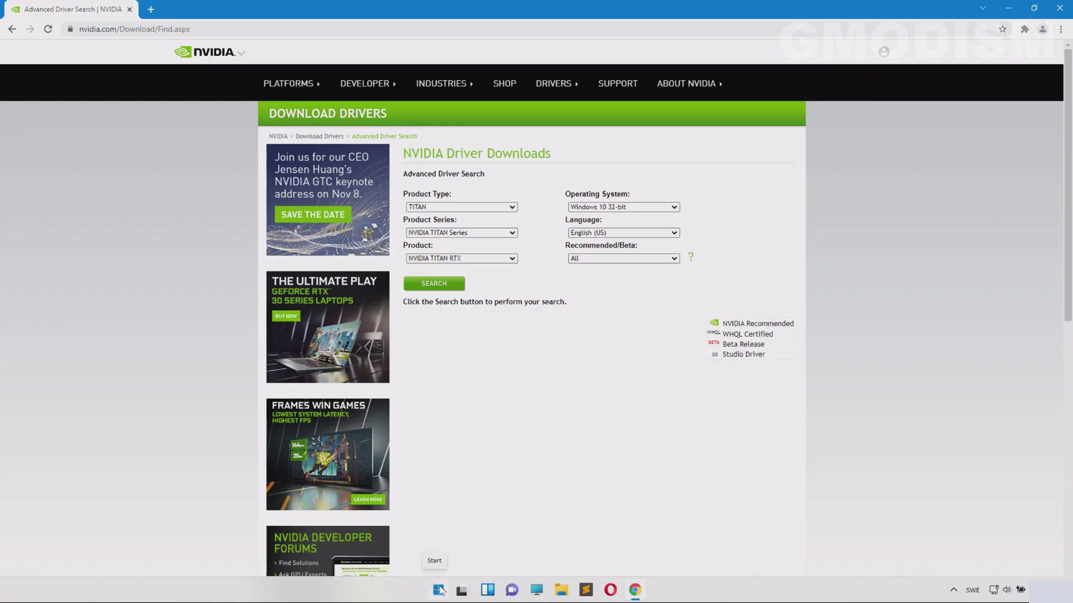
- Open Device Manager, snapped left, and view the NVIDIA GeForce GTX 950M's properties under Display adapters
right_click(440, 591)
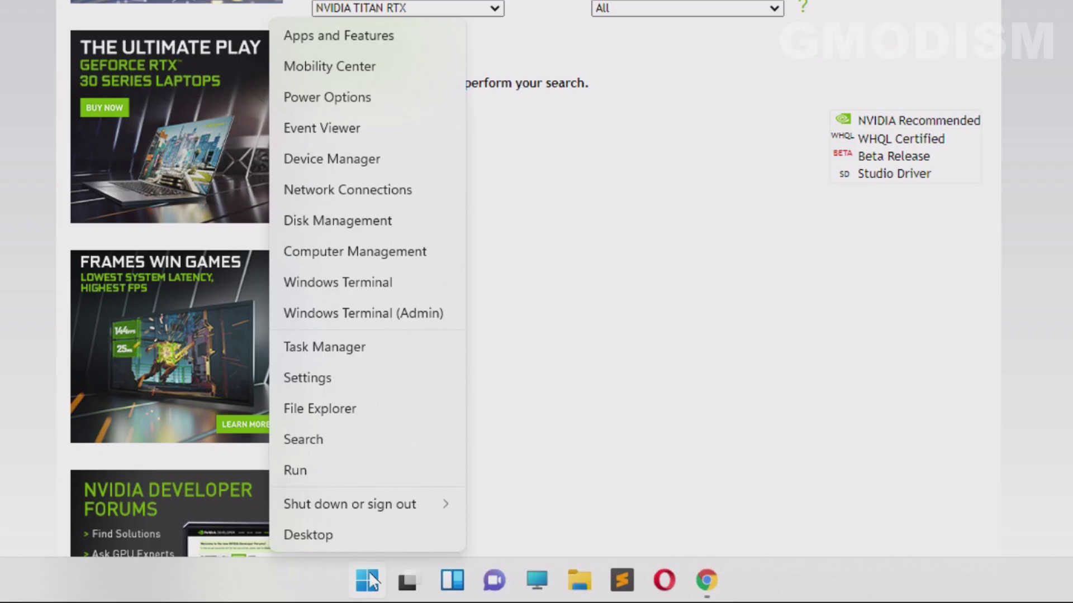
left_click(354, 162)
key("super+Left")
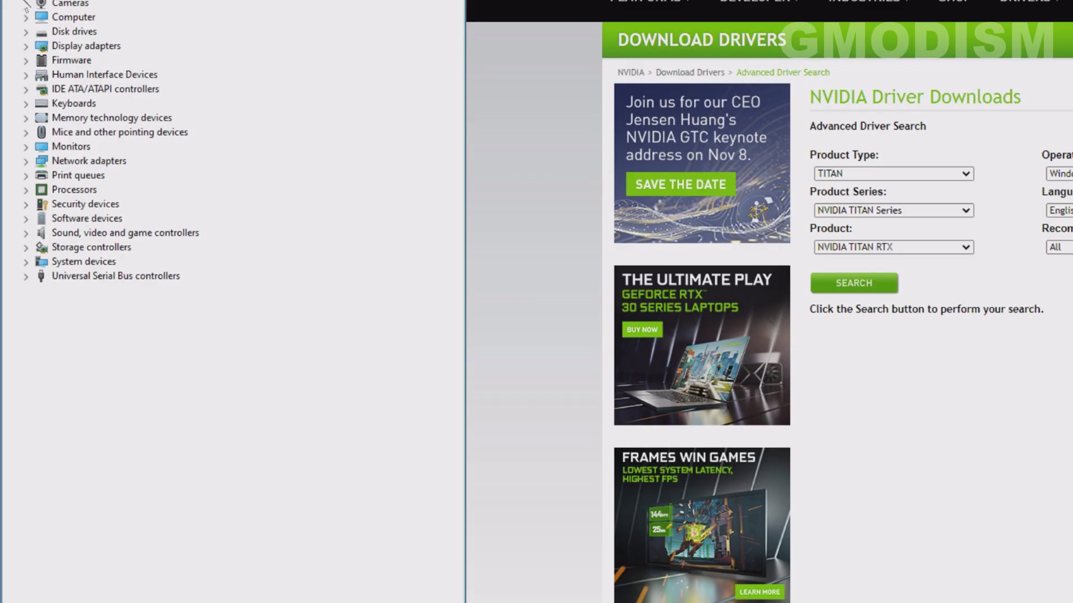
left_click(26, 46)
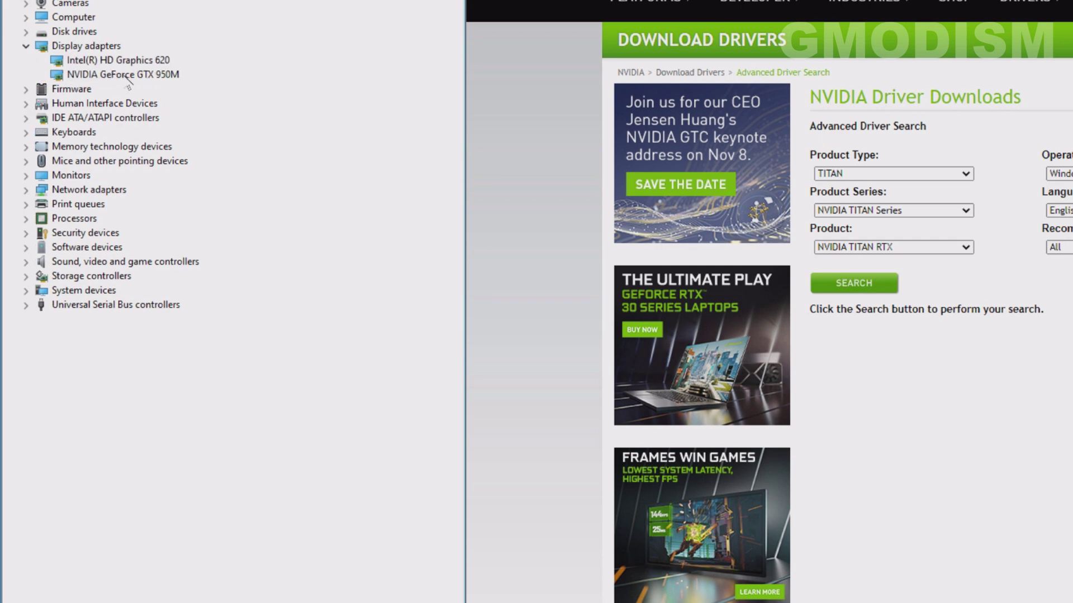
double_click(132, 79)
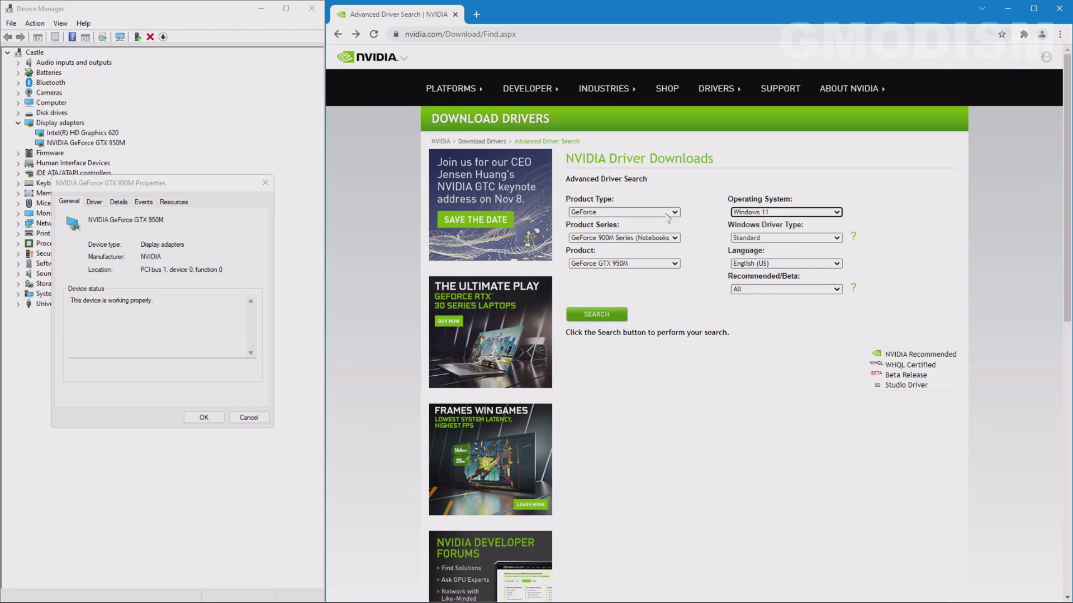
left_click(956, 174)
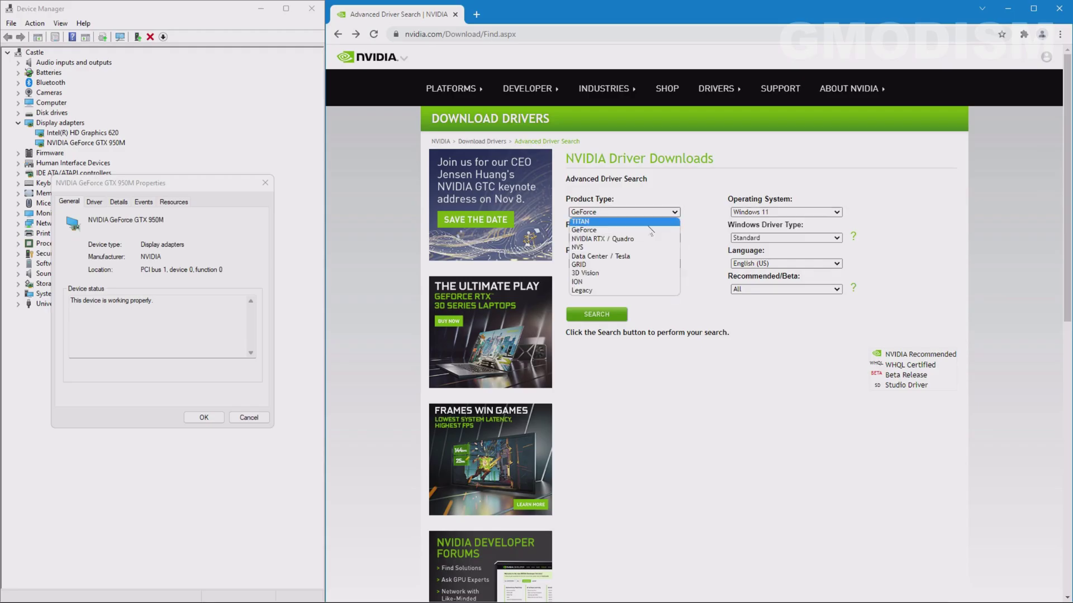
- Choose GeForce, Windows 11, GeForce 900M Series (Notebooks) and GTX 950M in the driver search form
left_click(637, 230)
left_click(787, 212)
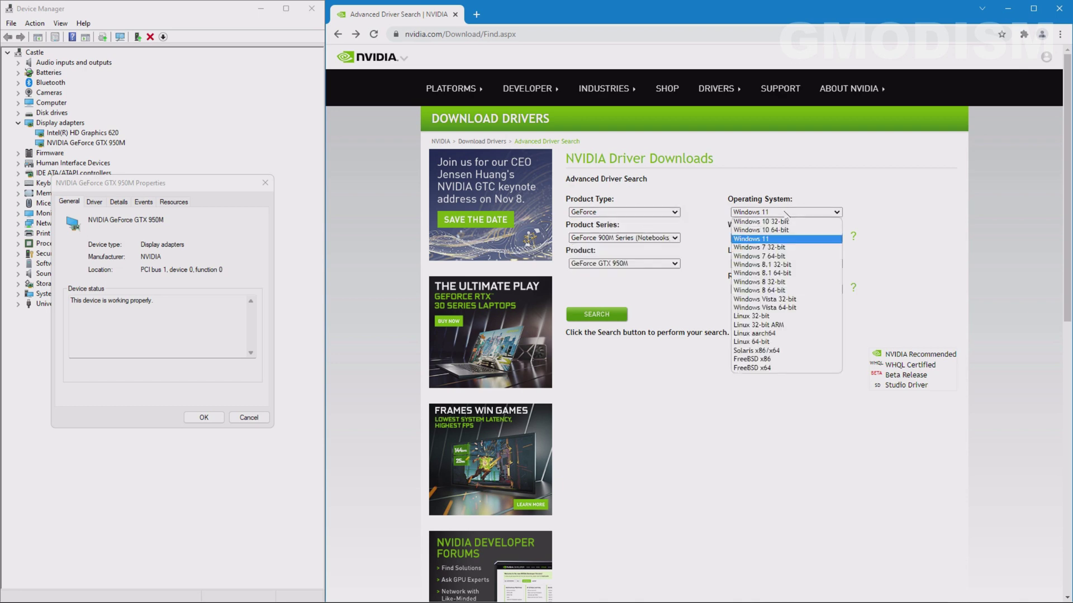
left_click(767, 239)
left_click(646, 239)
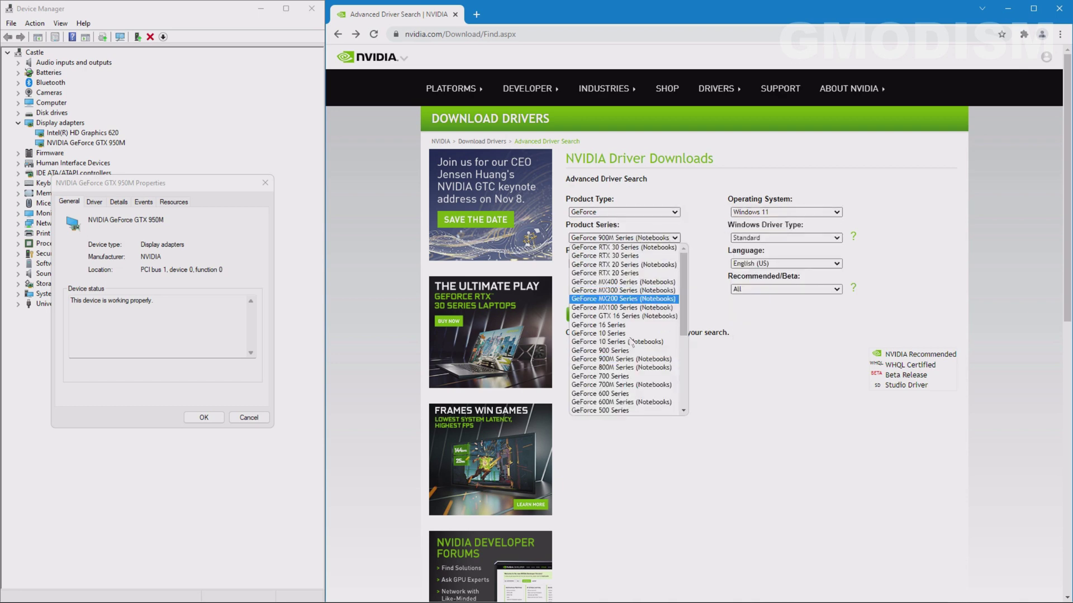
left_click(625, 359)
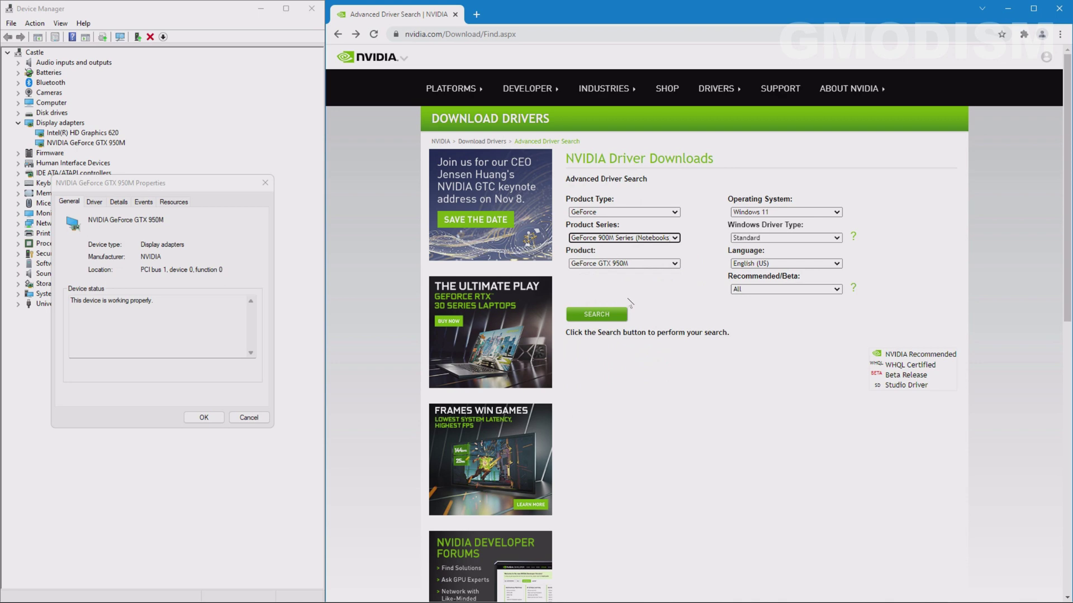
left_click(628, 264)
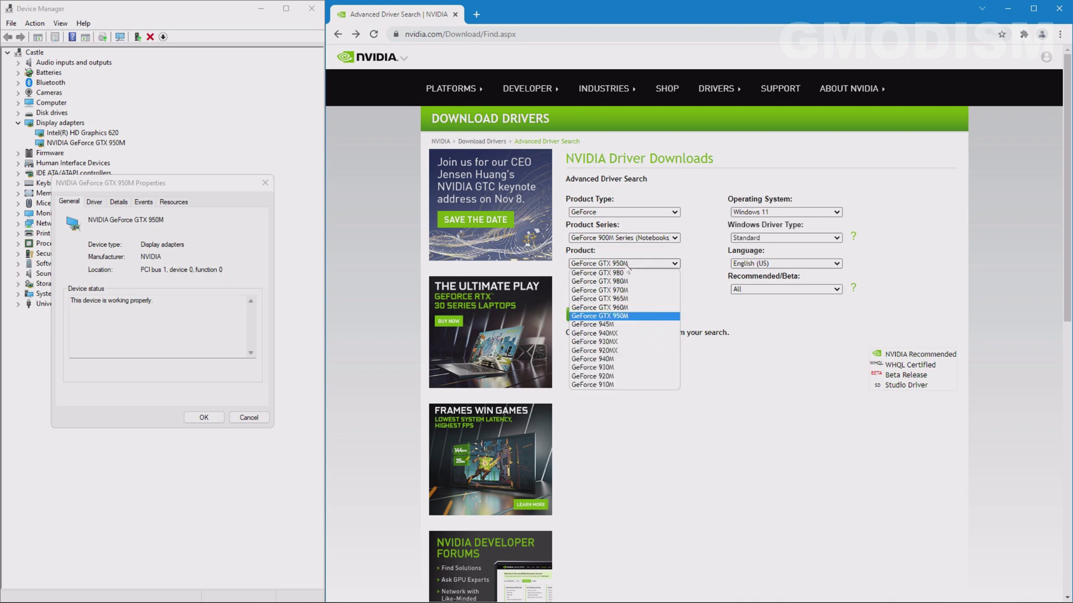
left_click(649, 317)
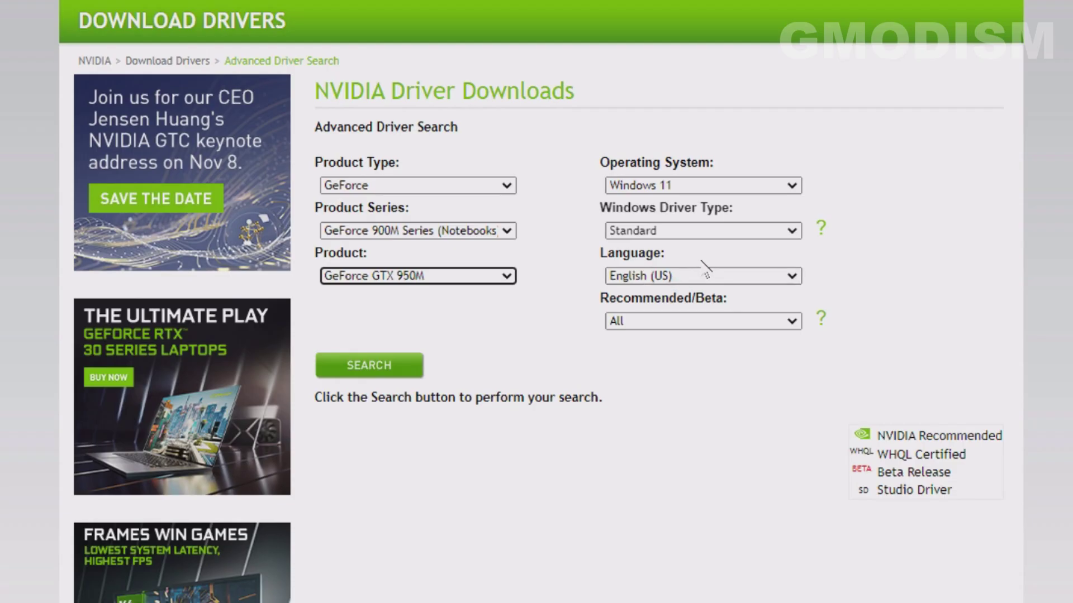
- Keep Standard driver type and English (US), limit to Recommended/Certified drivers, and search
left_click(788, 238)
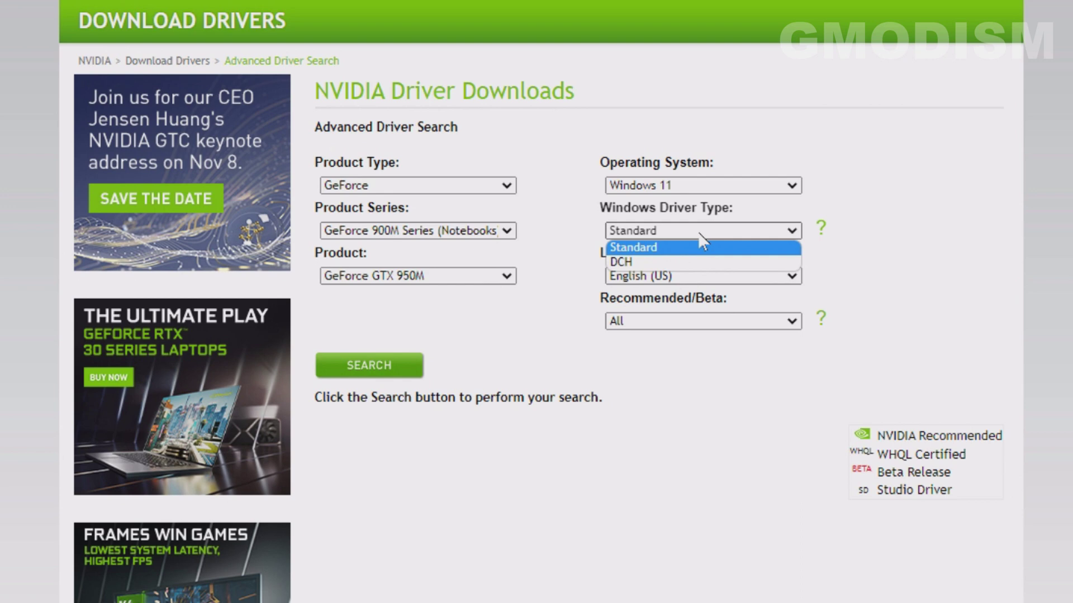
left_click(659, 252)
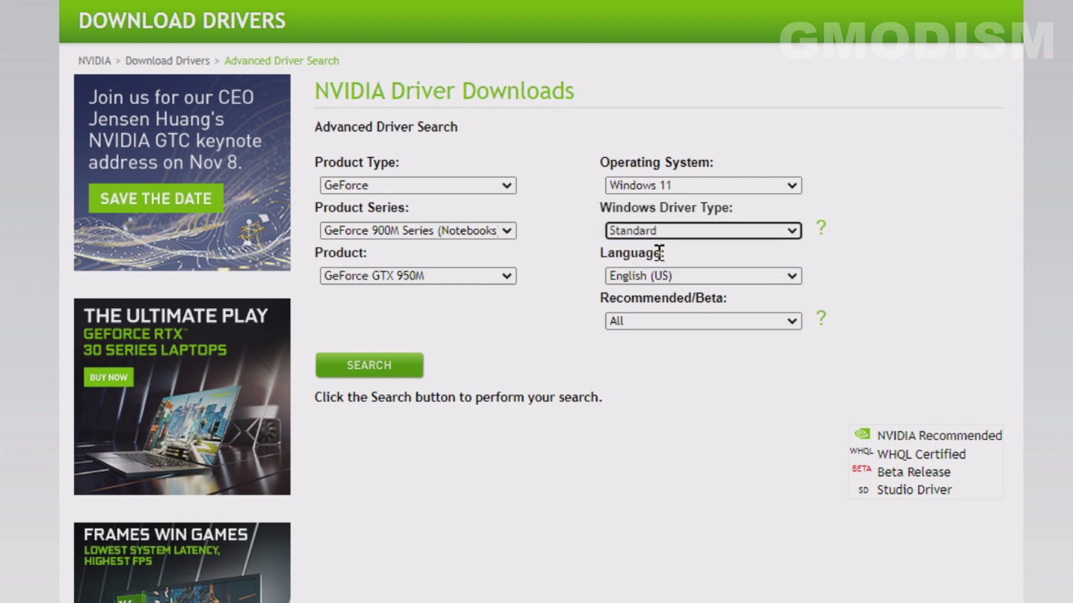
left_click(686, 275)
left_click(687, 276)
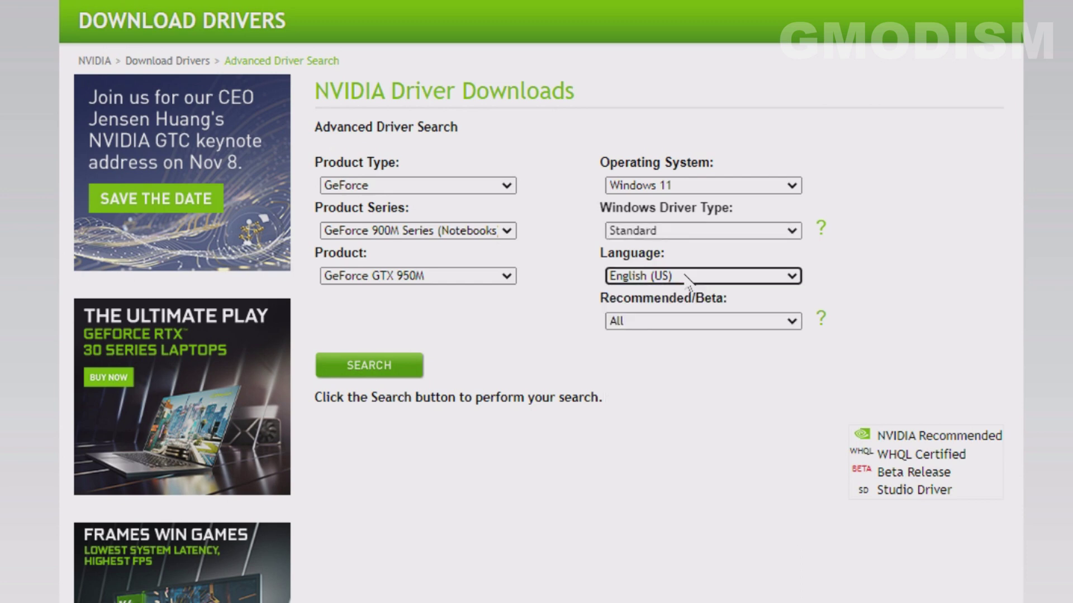
left_click(674, 325)
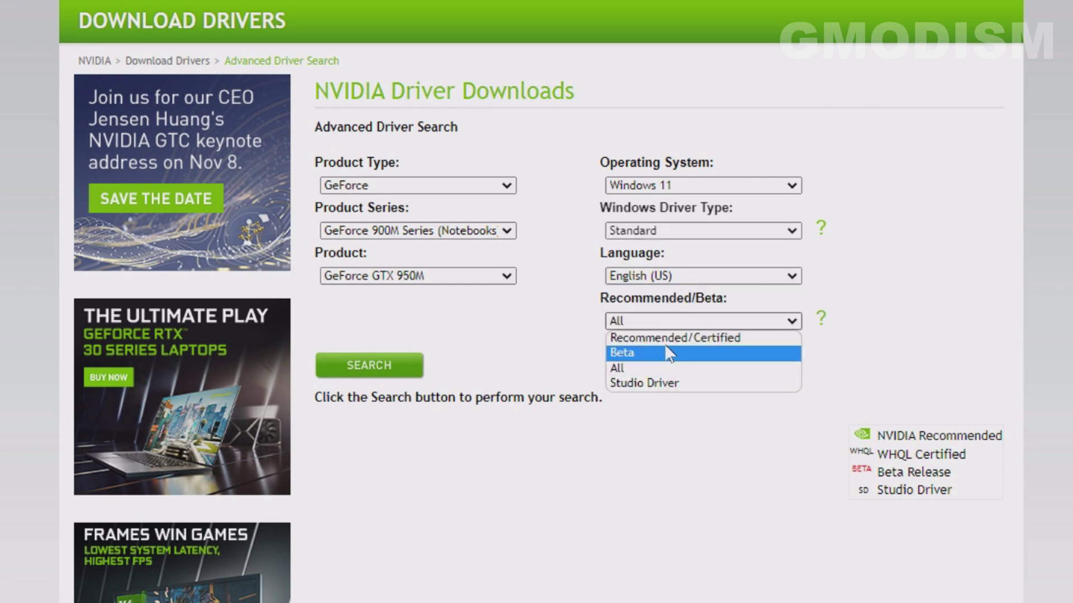
left_click(673, 338)
left_click(394, 376)
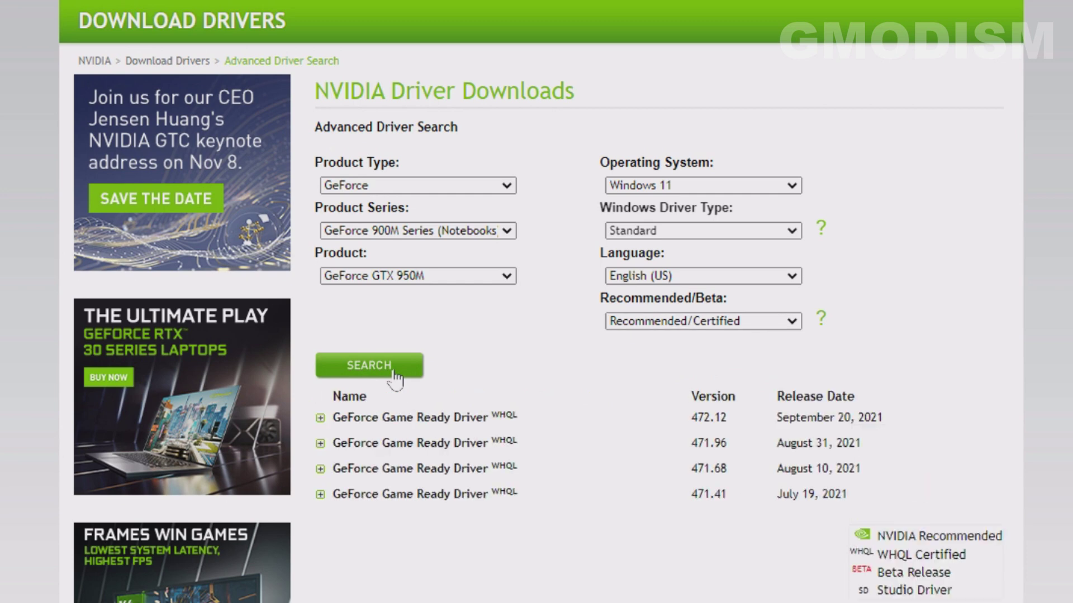
- Download the 472.12 Game Ready Driver and launch its installer
left_click(462, 419)
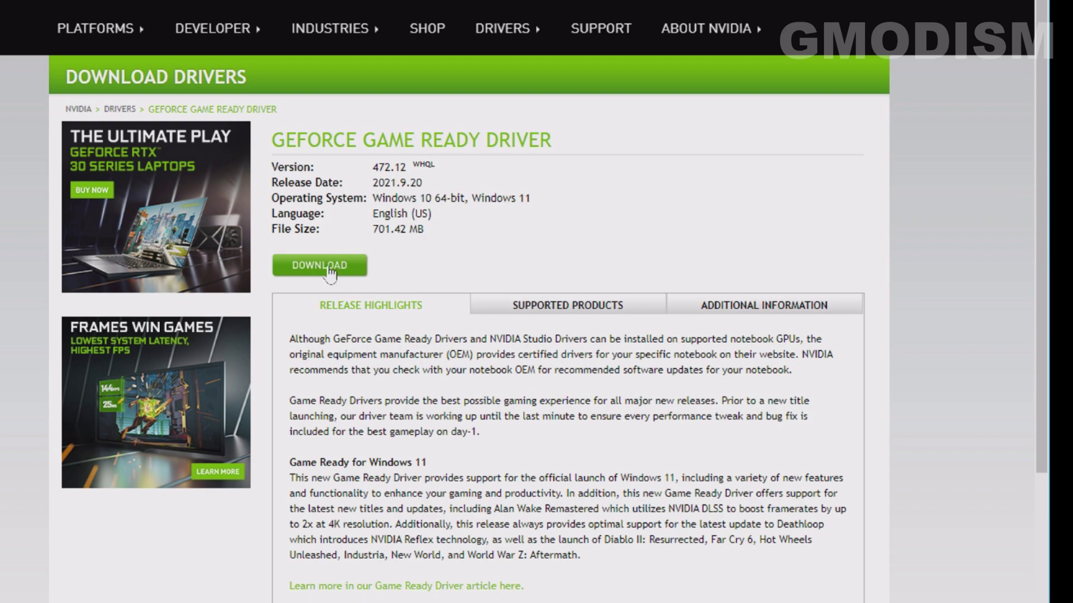
left_click(330, 267)
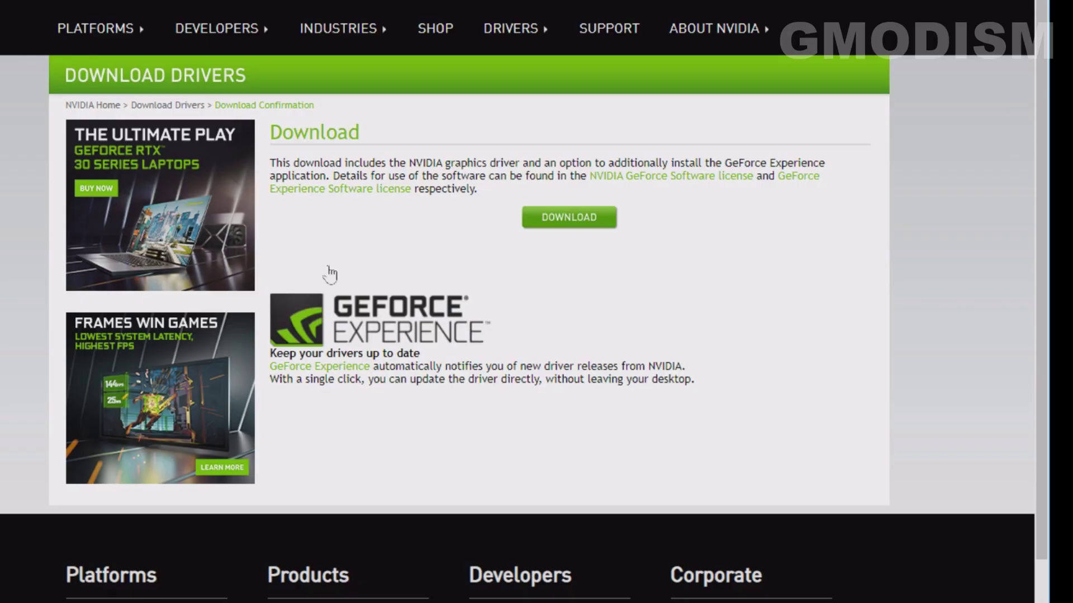
left_click(569, 222)
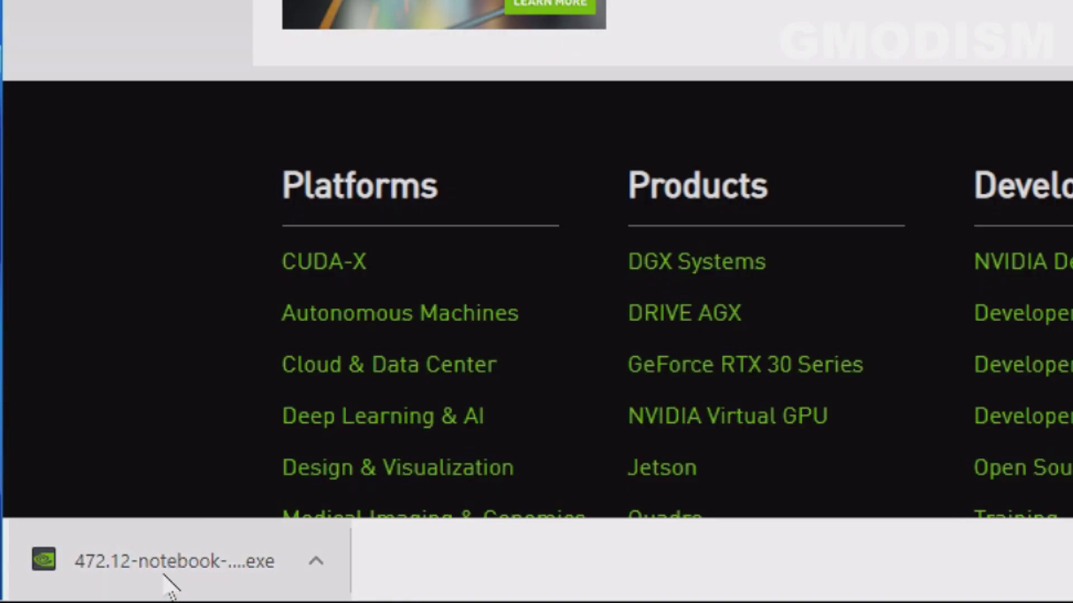
left_click(168, 562)
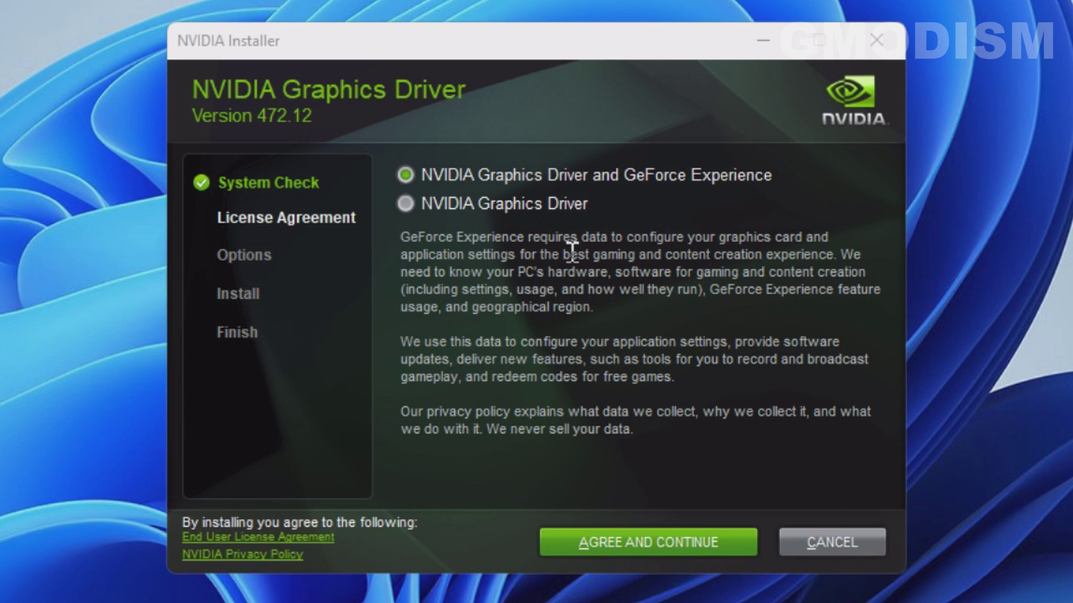
- Install only Graphics Driver 472.12 as a custom clean installation, then close the installer
left_click(405, 203)
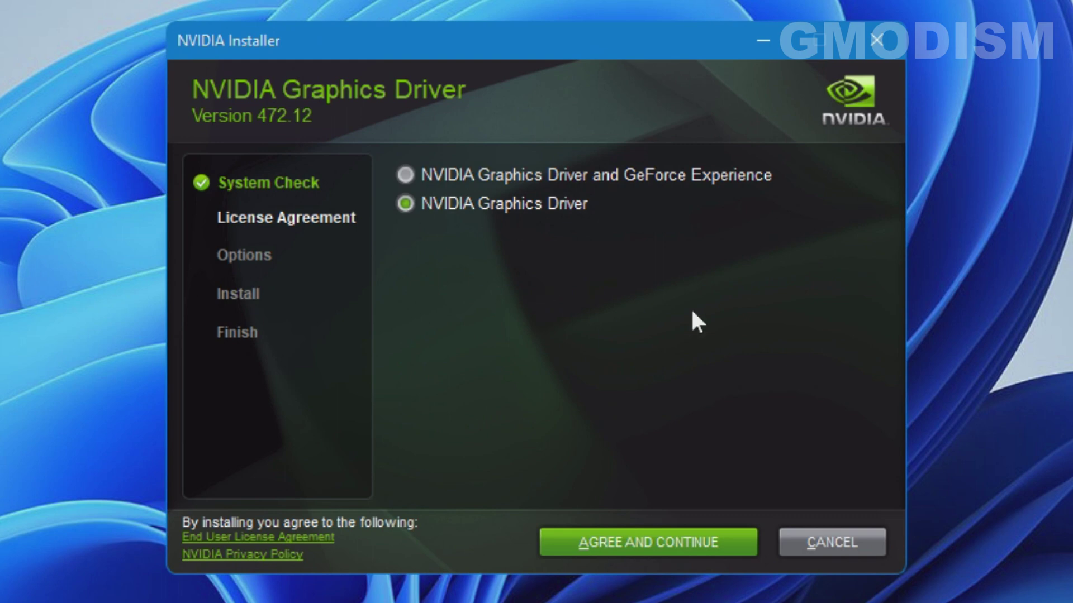
left_click(650, 541)
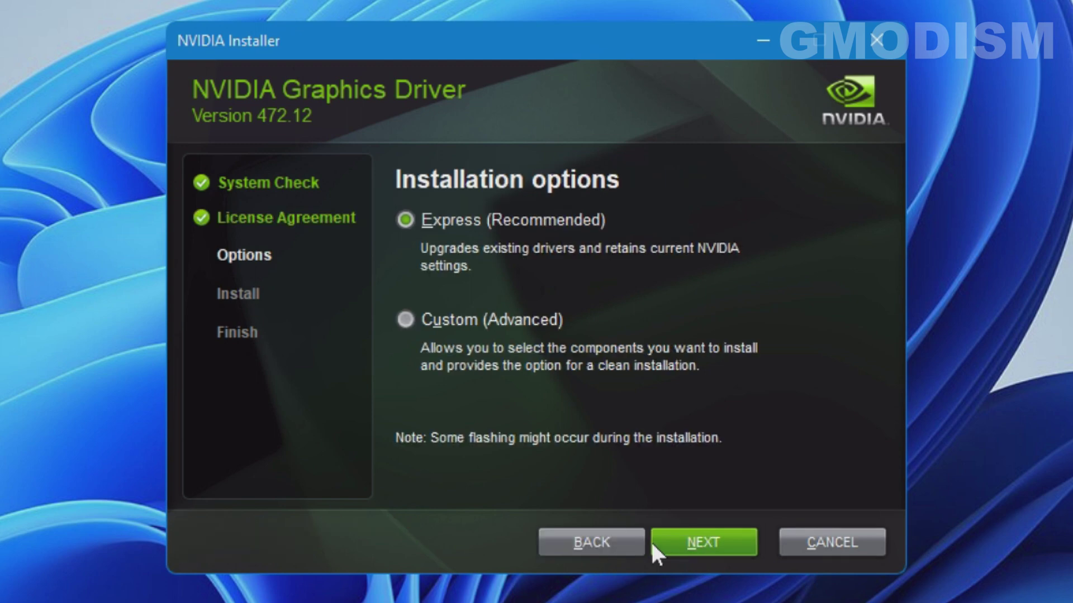
left_click(406, 322)
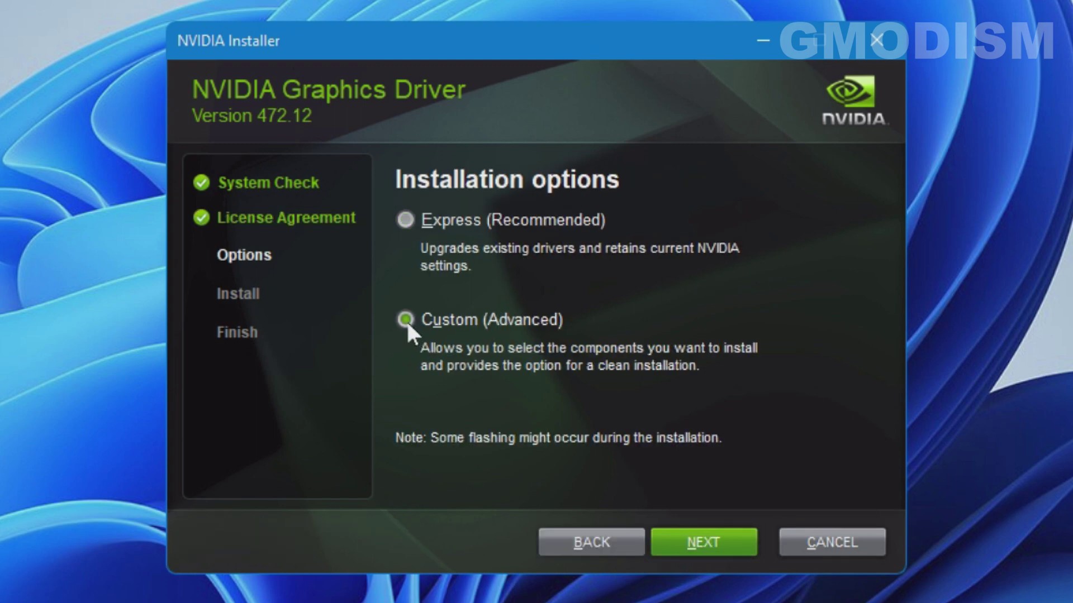
left_click(704, 539)
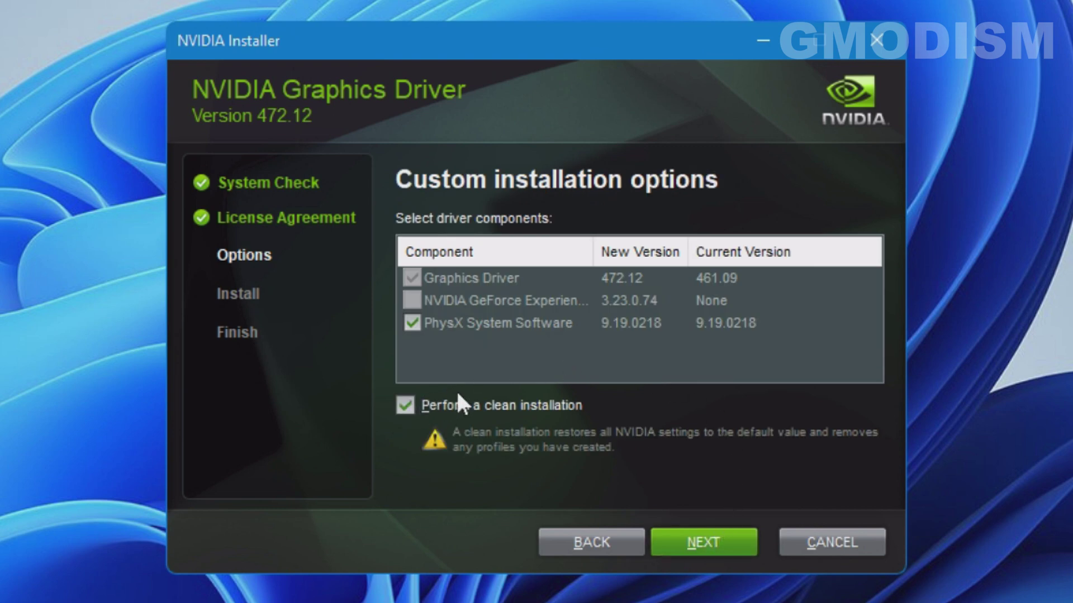
left_click(706, 533)
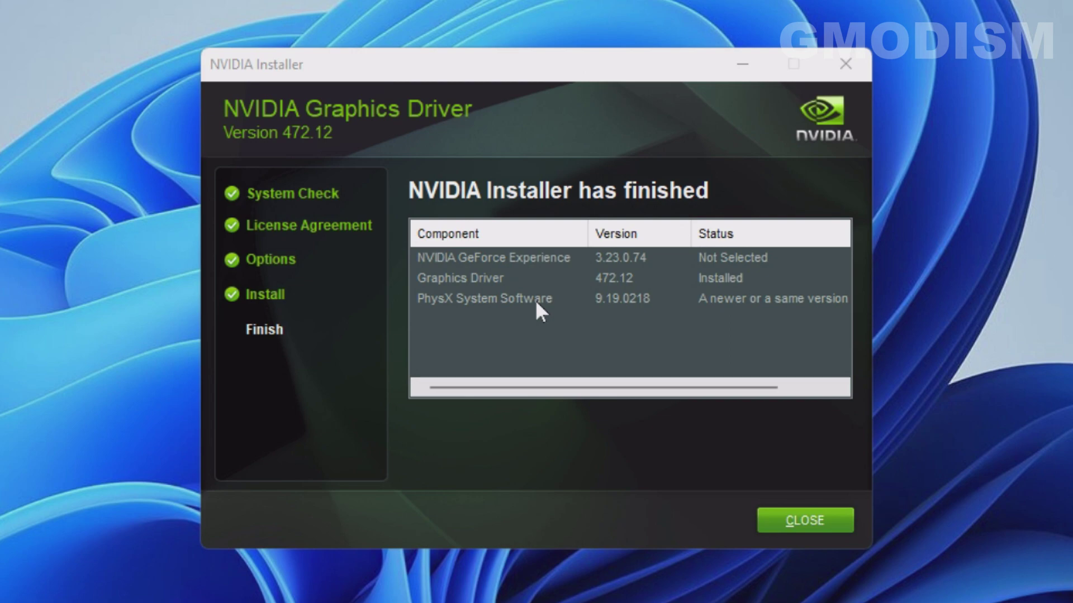
left_click(801, 514)
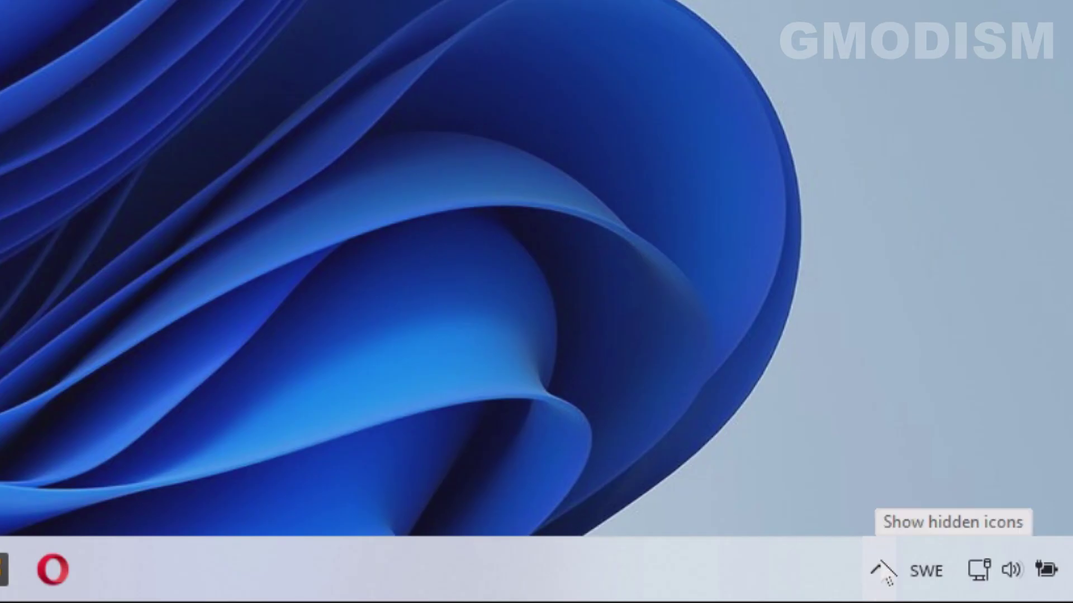
- Open NVIDIA Settings from the hidden tray icons to check driver 472.12 on the GTX 950M
left_click(878, 570)
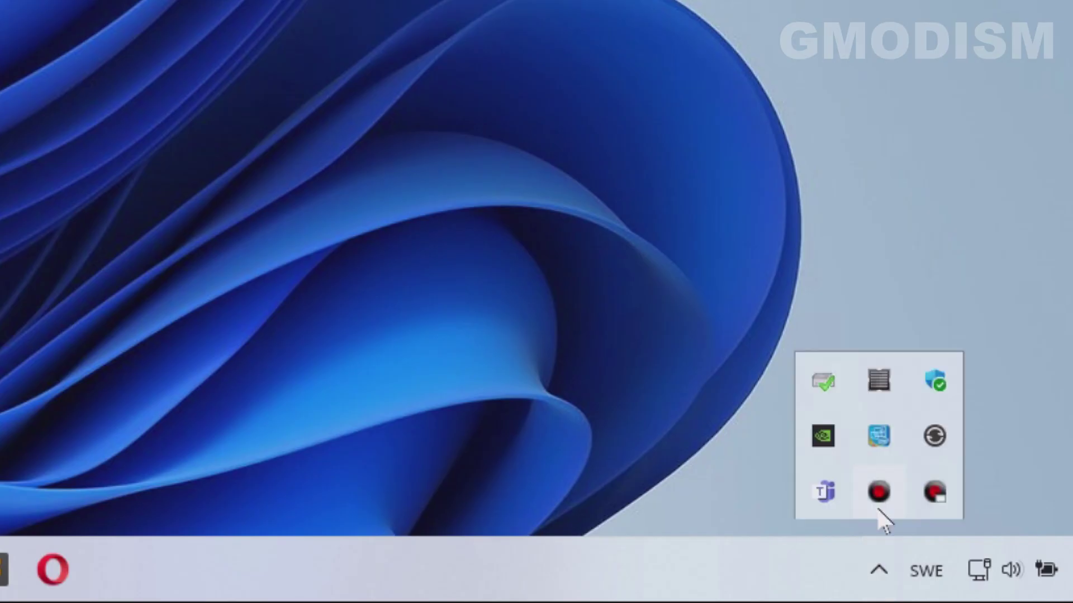
left_click(821, 436)
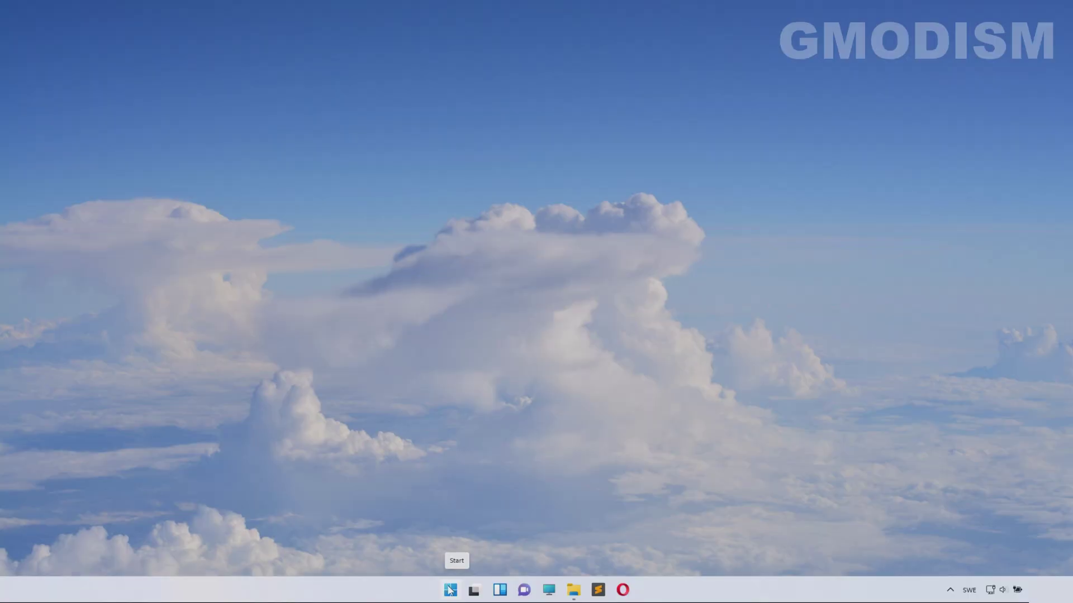
right_click(449, 590)
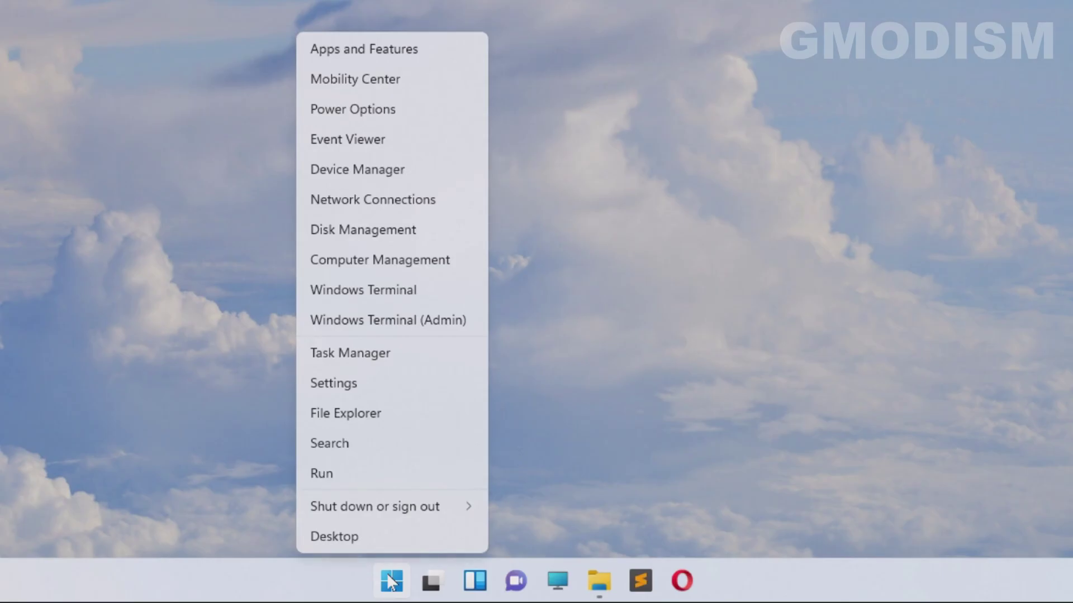
- Go to Settings > Display > Graphics and review the per-app GPU preference list
left_click(373, 384)
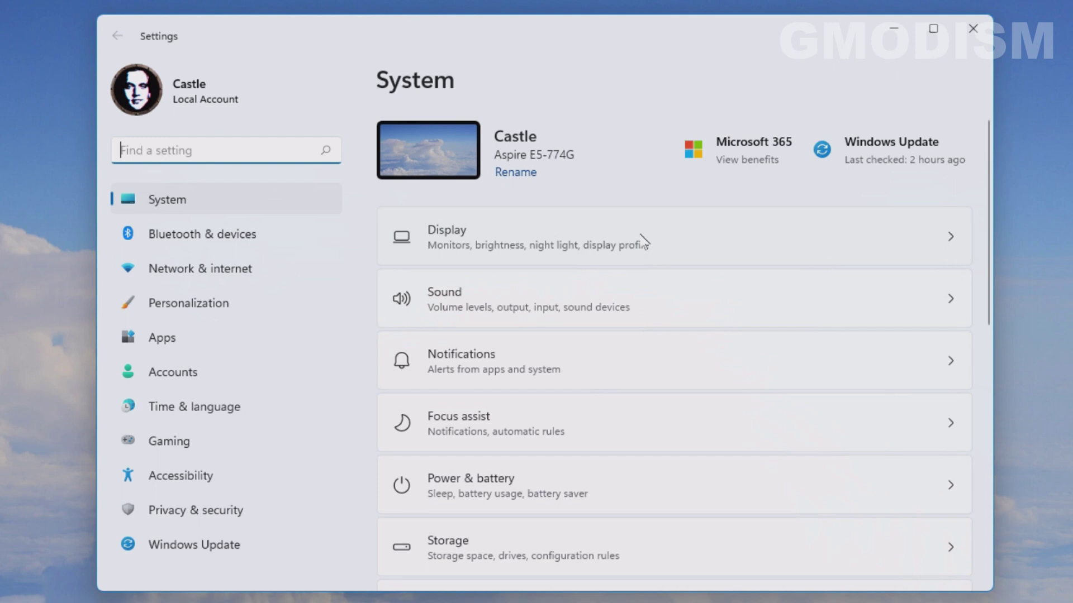
left_click(641, 236)
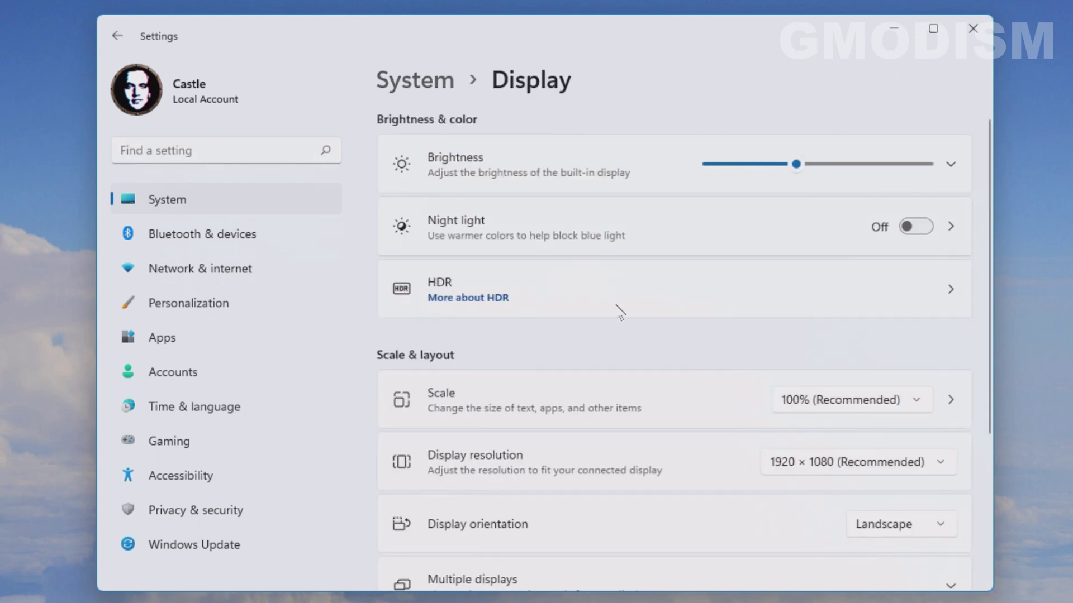
scroll(565, 435, "down", 3)
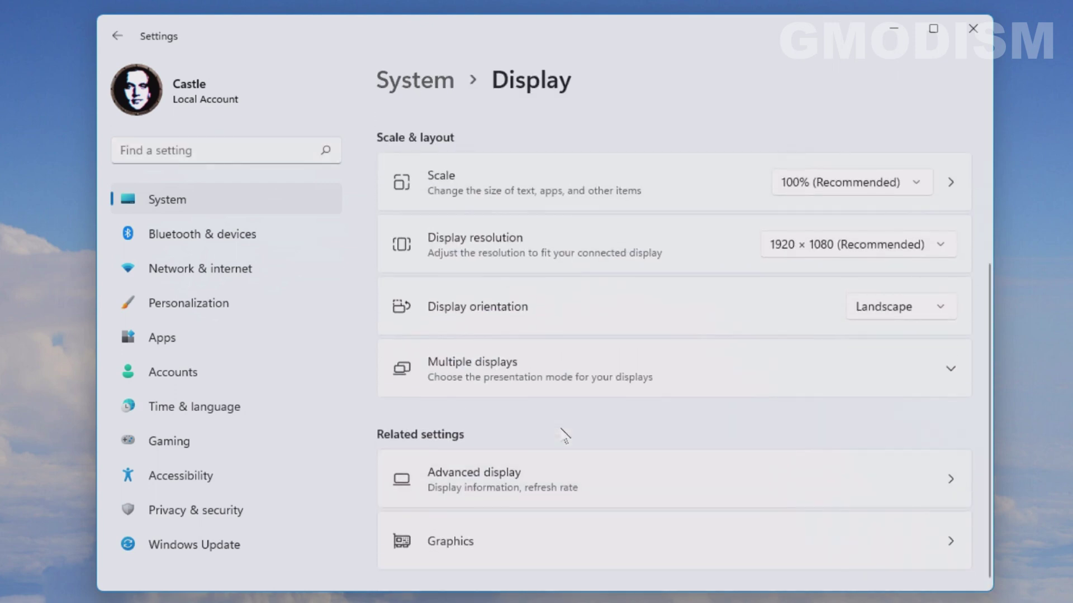
left_click(570, 554)
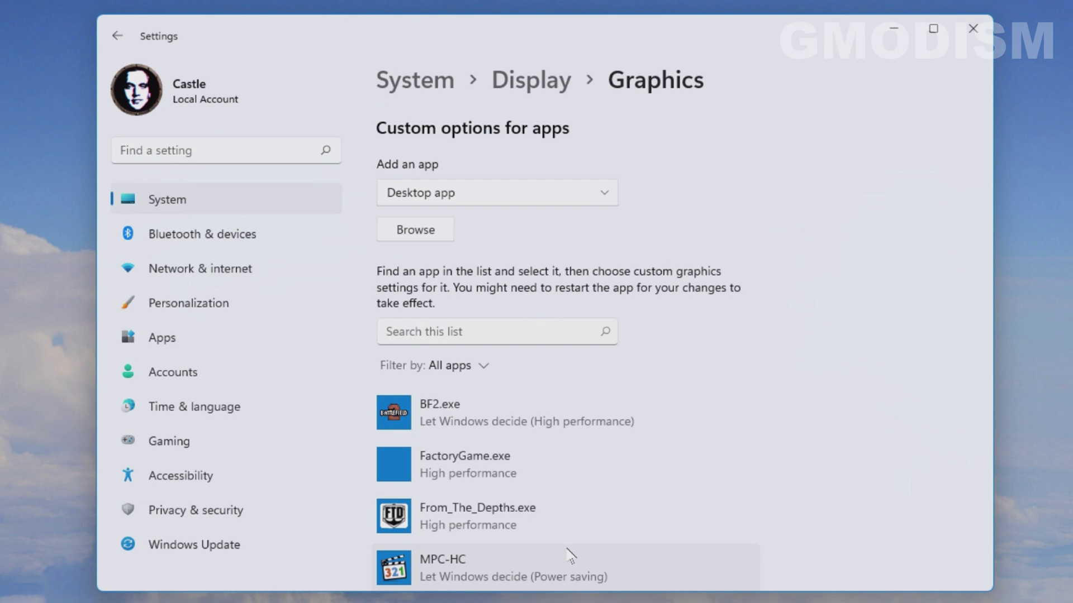
scroll(655, 423, "down", 7)
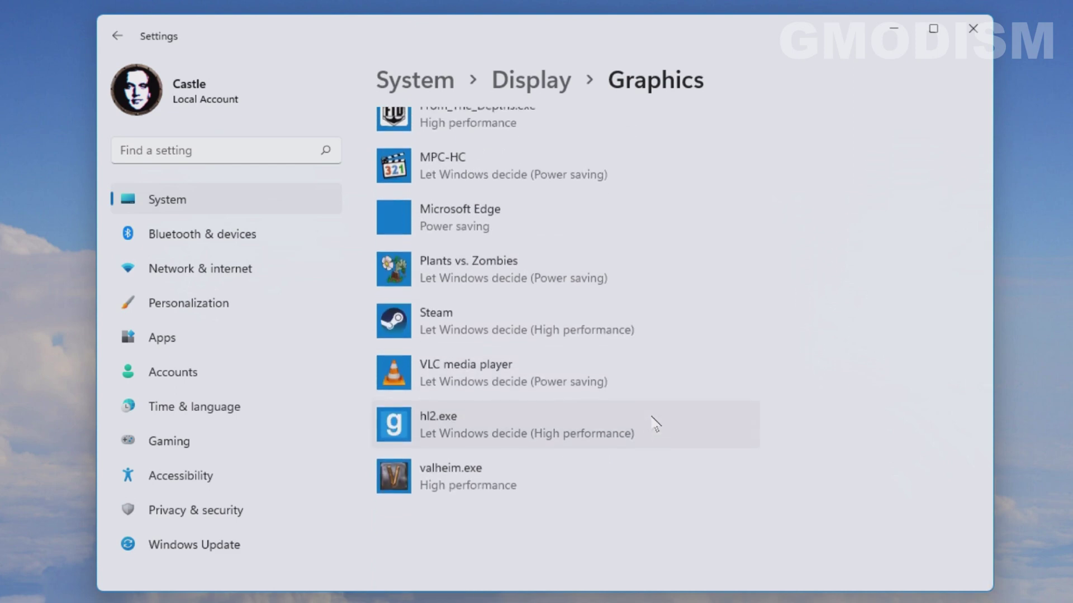
scroll(654, 423, "up", 5)
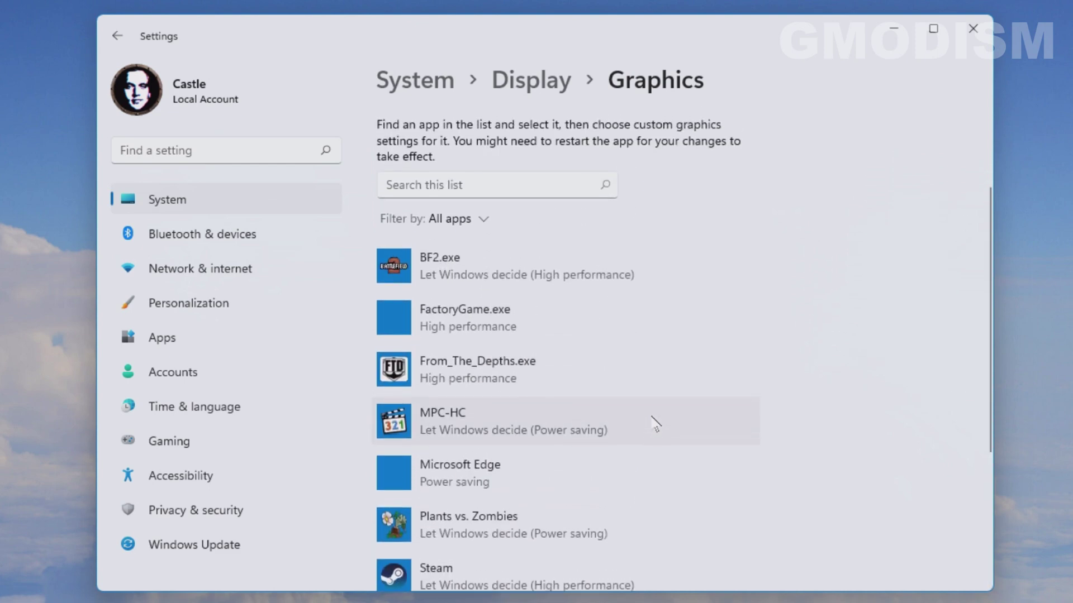
scroll(655, 423, "down", 1)
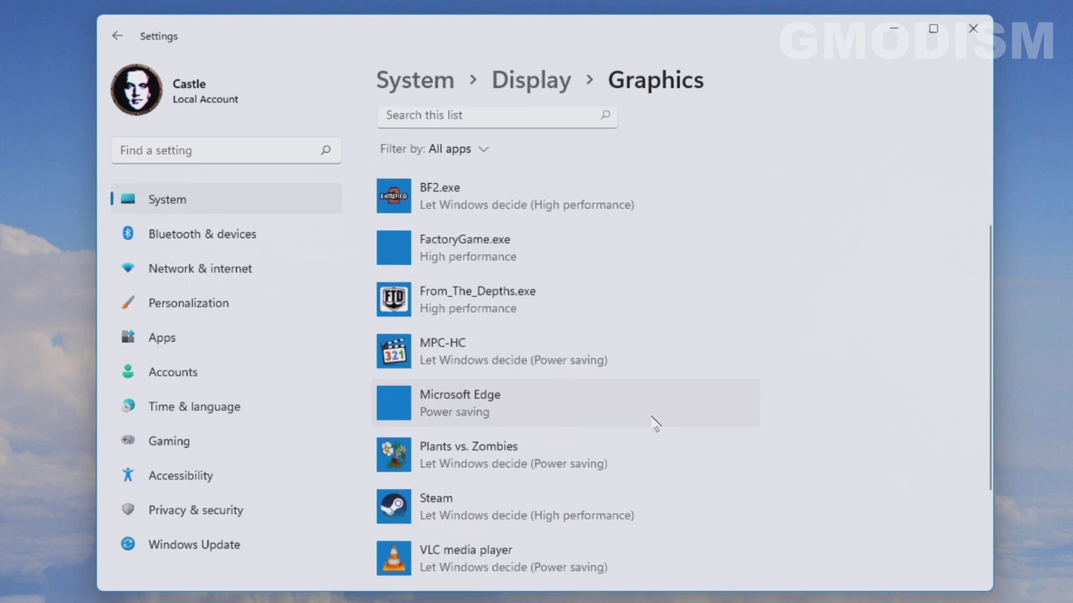
- Set Plants vs. Zombies' graphics preference to High performance and save it
left_click(496, 445)
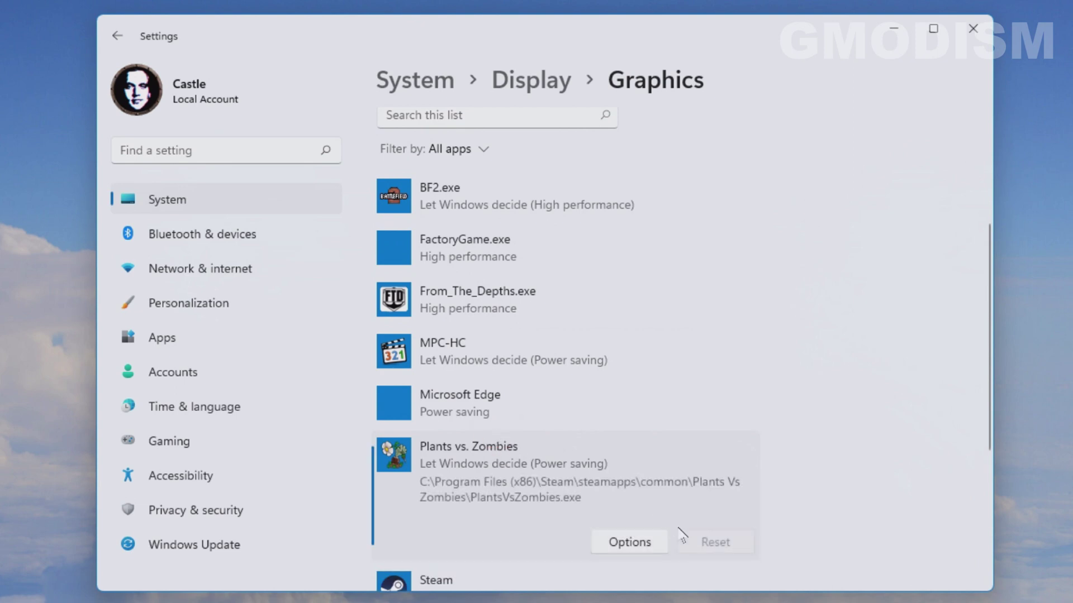
left_click(643, 541)
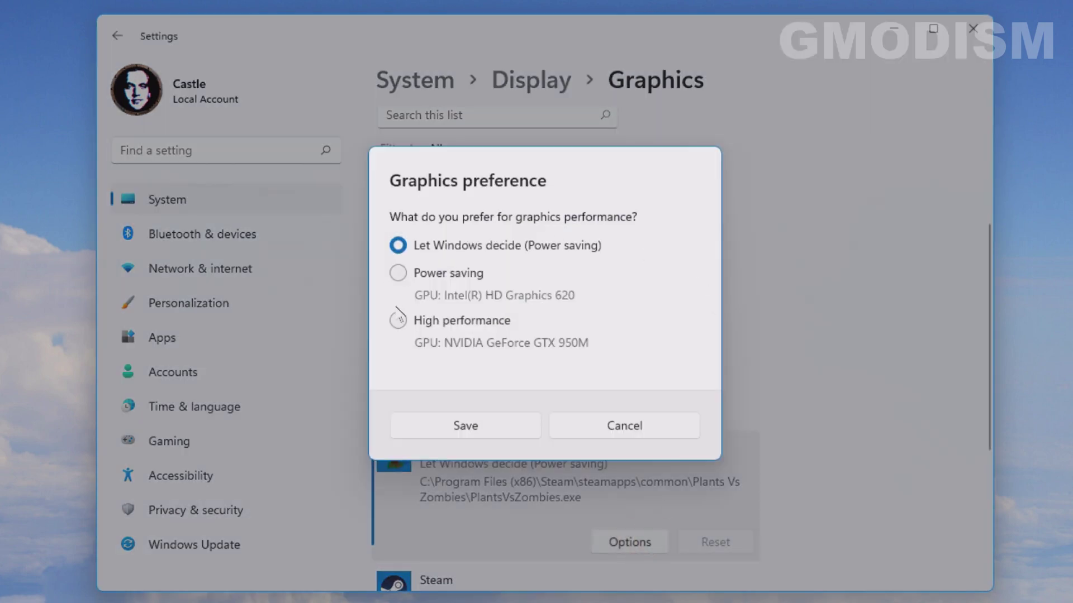
left_click(397, 320)
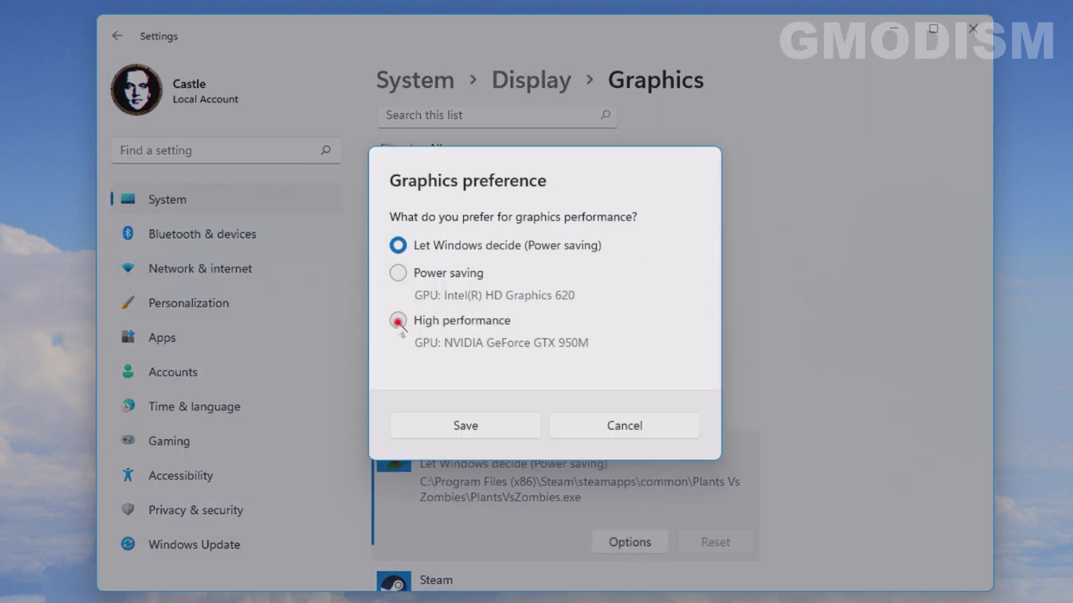
left_click(493, 426)
scroll(680, 409, "up", 4)
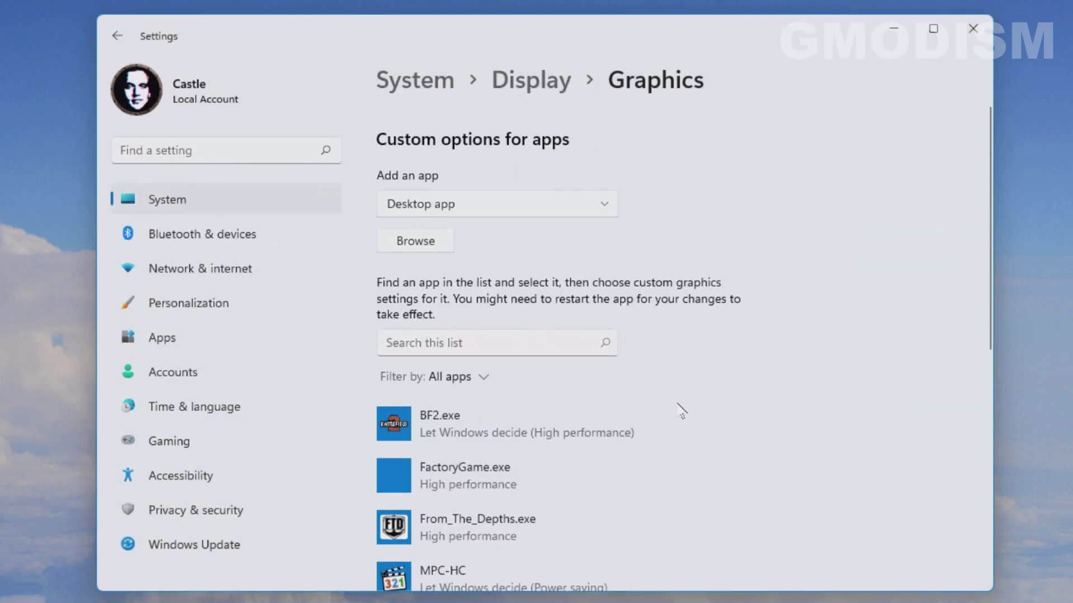
left_click(438, 190)
- Add GarrysMod's hl2.exe from steamapps\common\GarrysMod as a desktop app
left_click(459, 193)
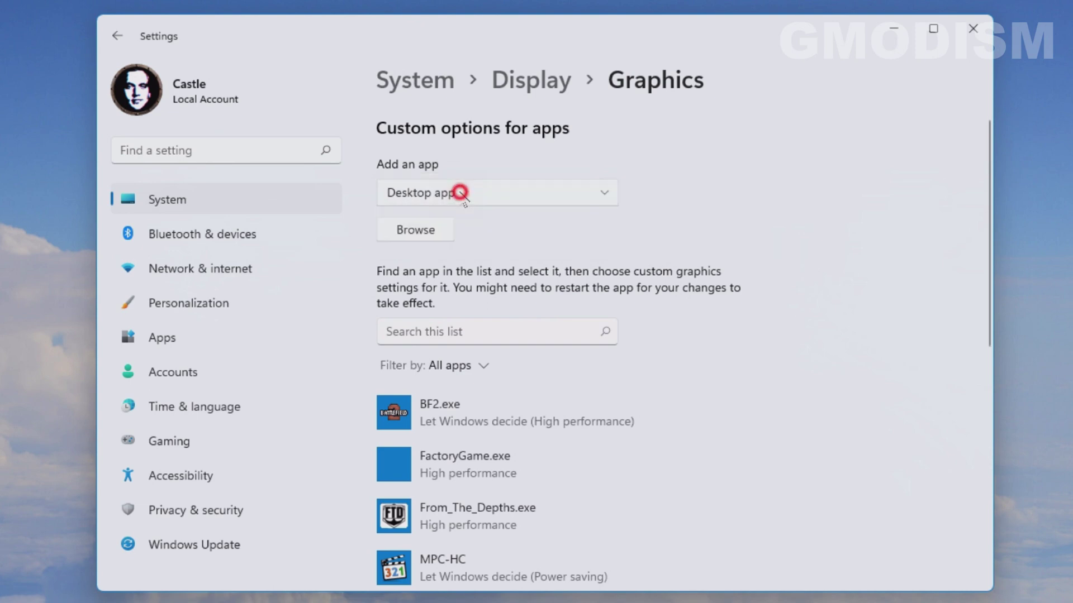
left_click(429, 231)
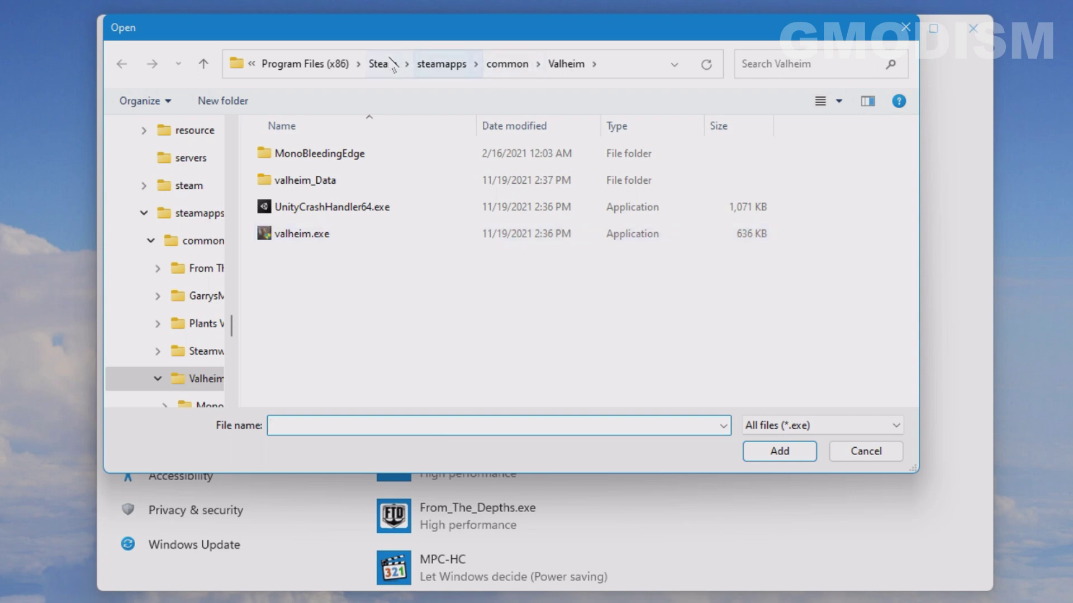
left_click(420, 65)
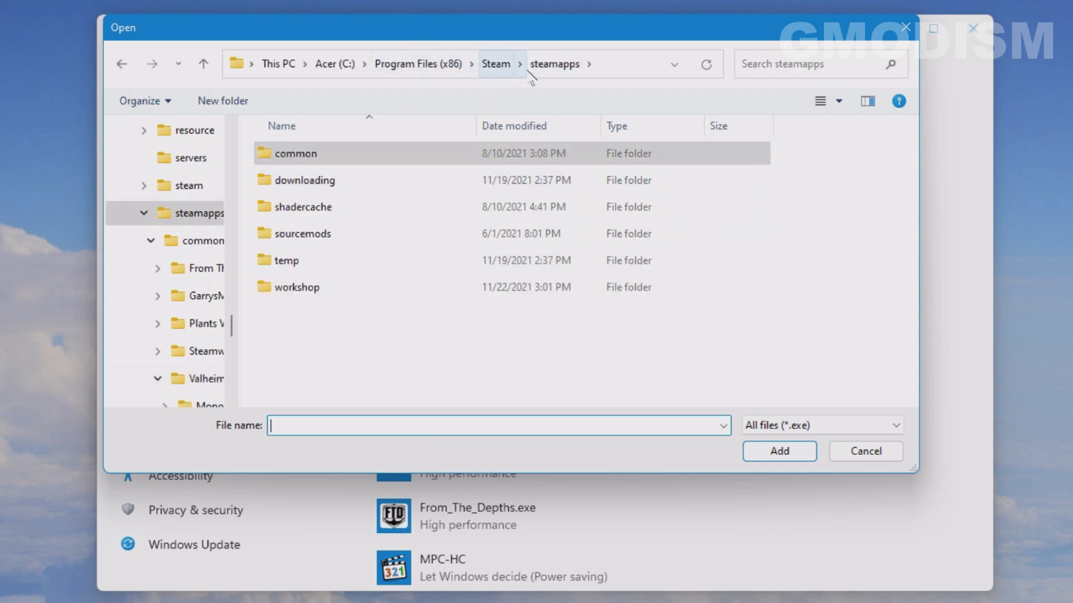
double_click(319, 155)
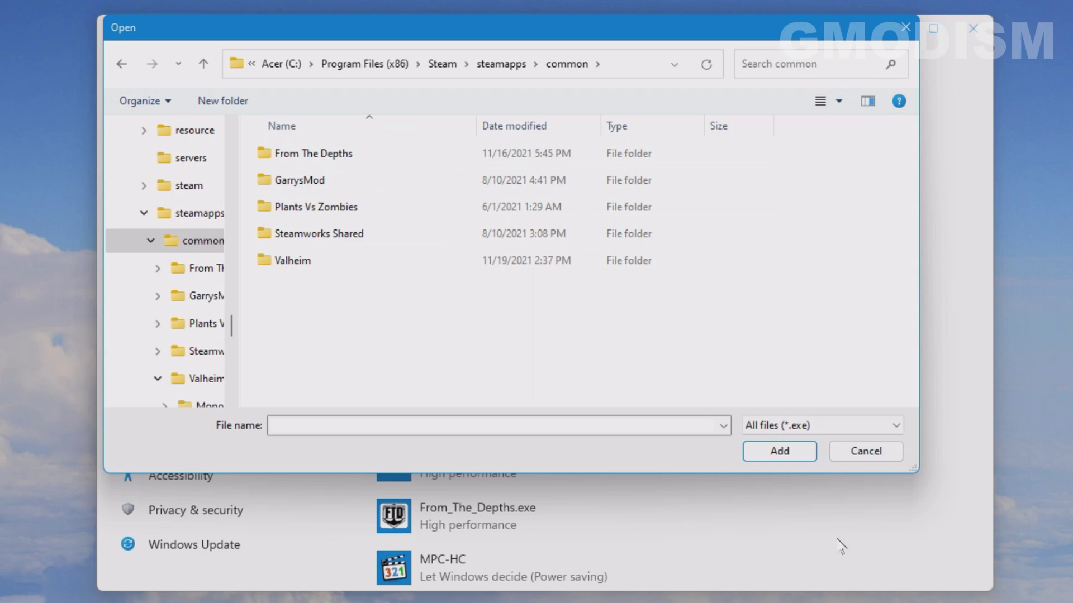
double_click(335, 175)
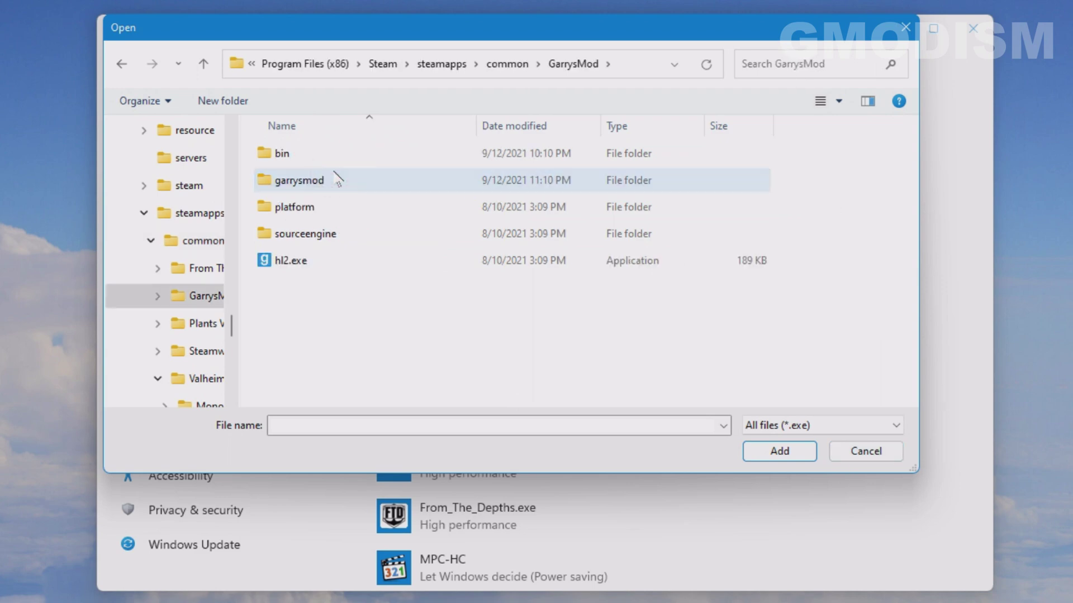
left_click(332, 262)
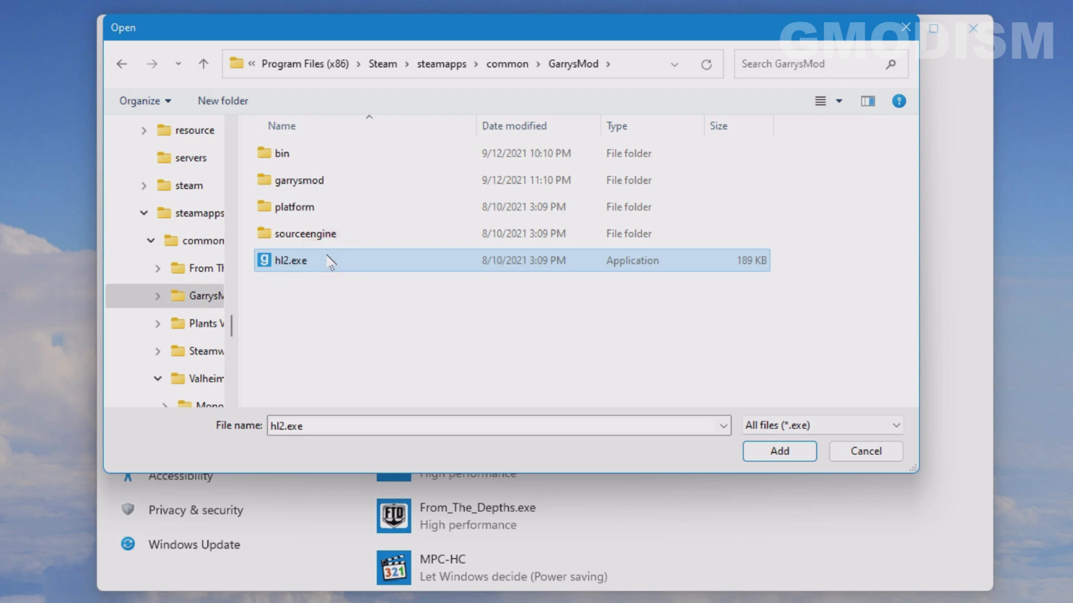
left_click(779, 452)
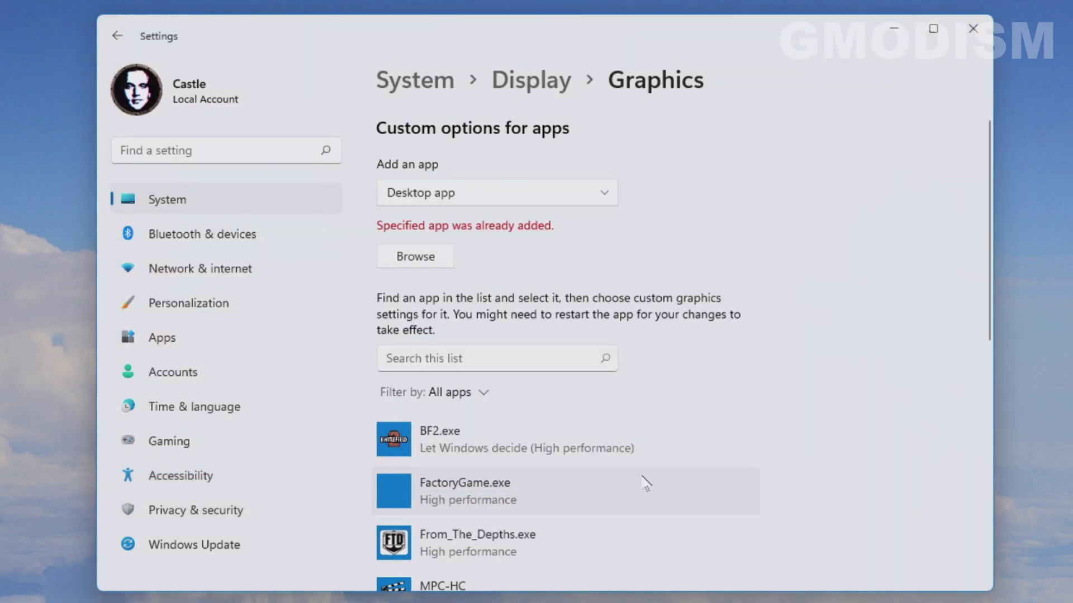
- Set hl2.exe's graphics preference to High performance and save it
scroll(643, 480, "down", 8)
scroll(646, 483, "down", 2)
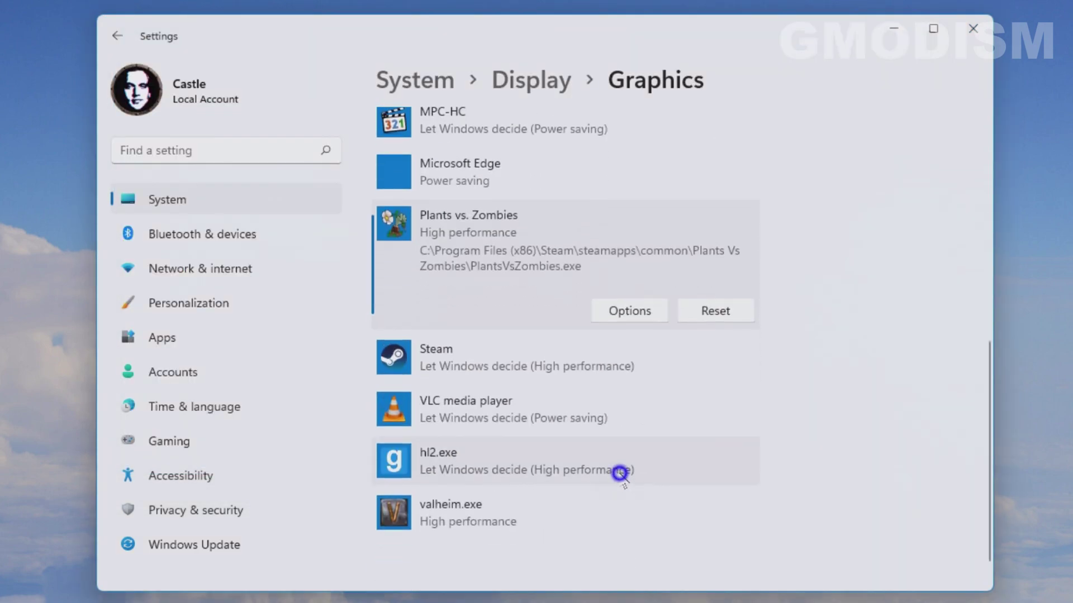
left_click(505, 469)
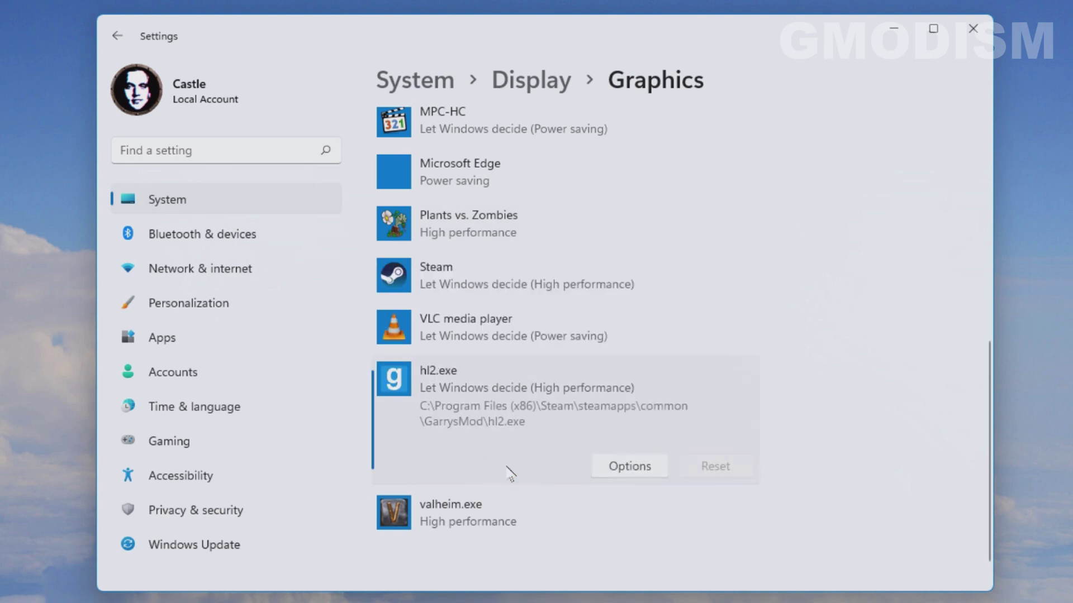
left_click(630, 466)
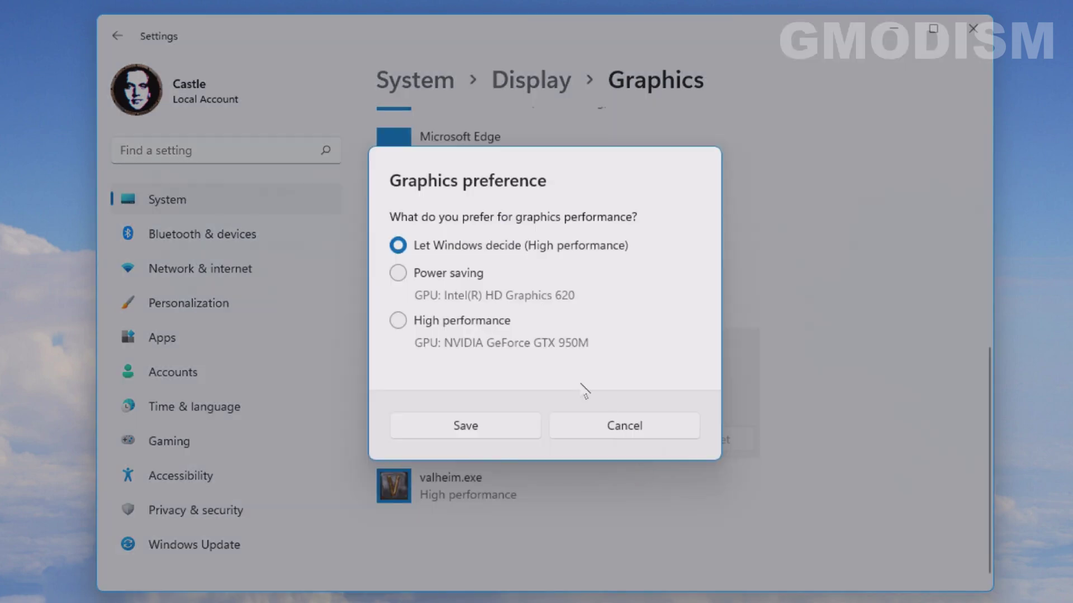
left_click(397, 321)
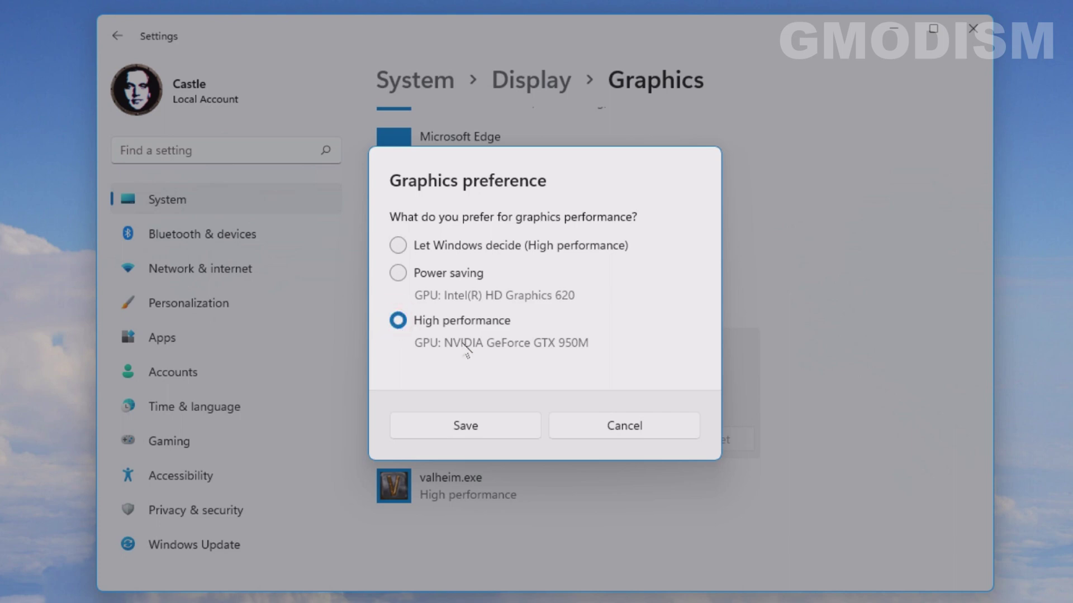
left_click(500, 431)
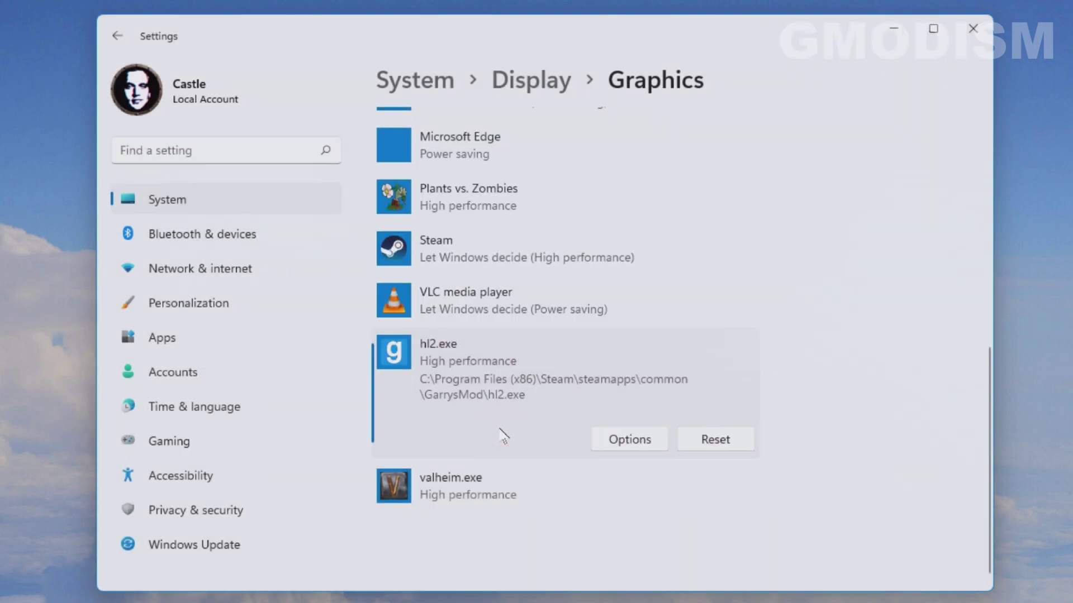
scroll(500, 430, "up", 10)
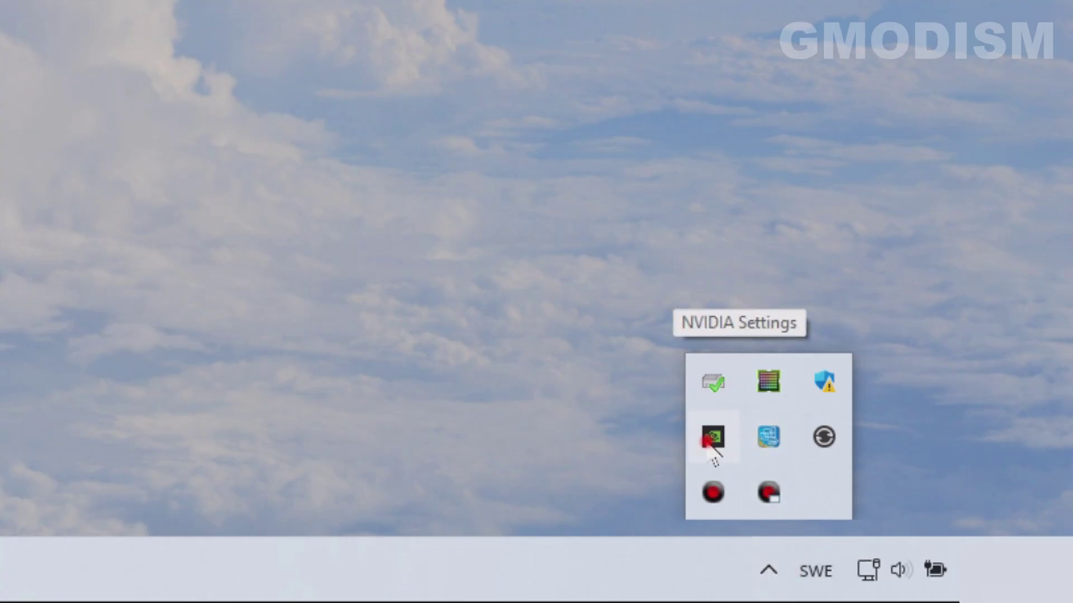
- Open NVIDIA Control Panel to the Manage 3D settings page
left_click(706, 442)
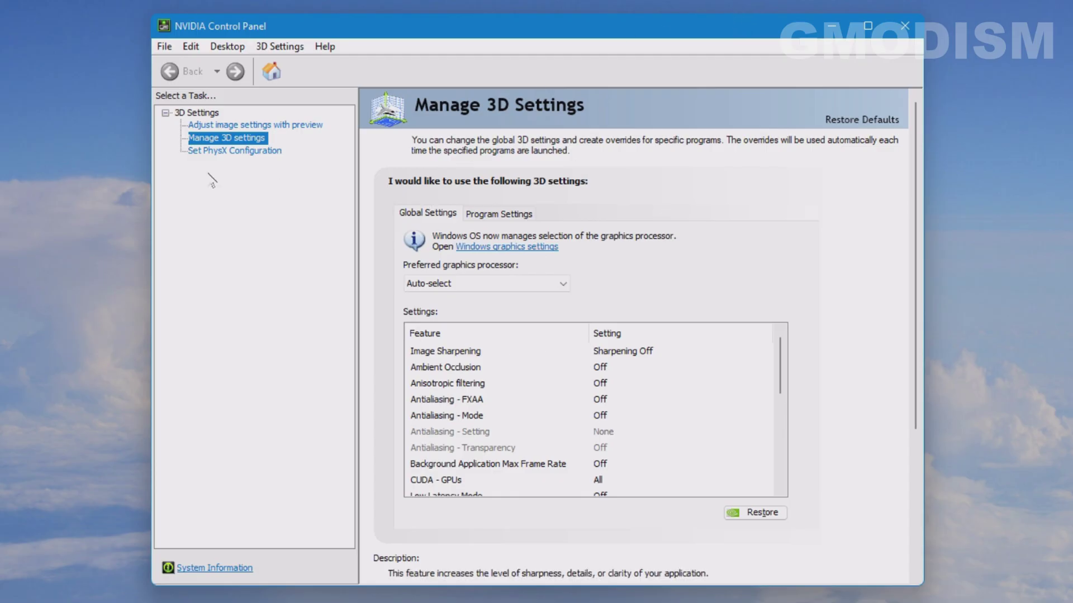
left_click(201, 113)
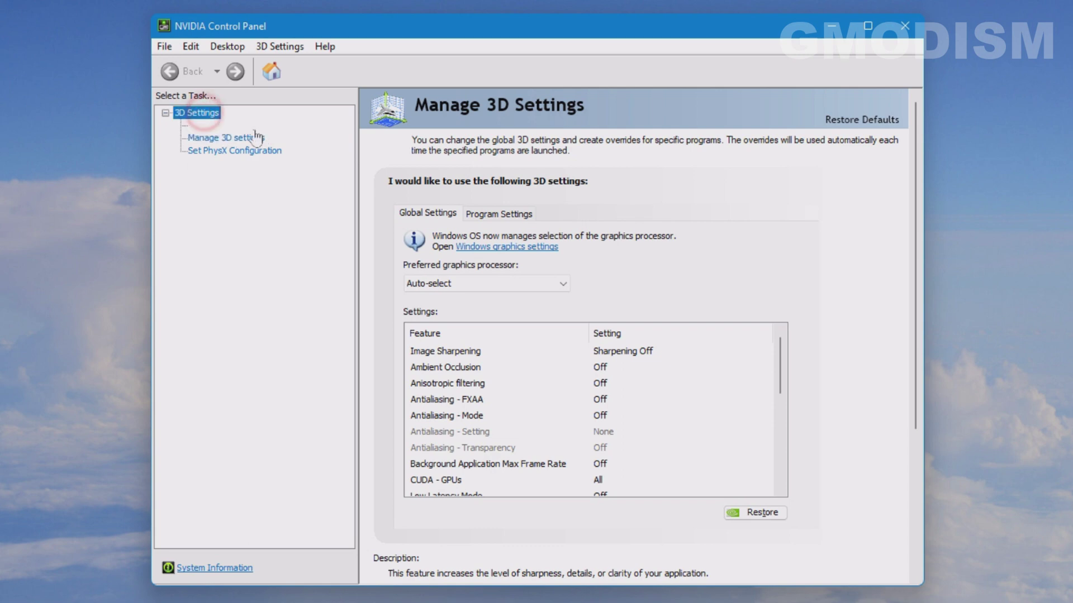
left_click(166, 114)
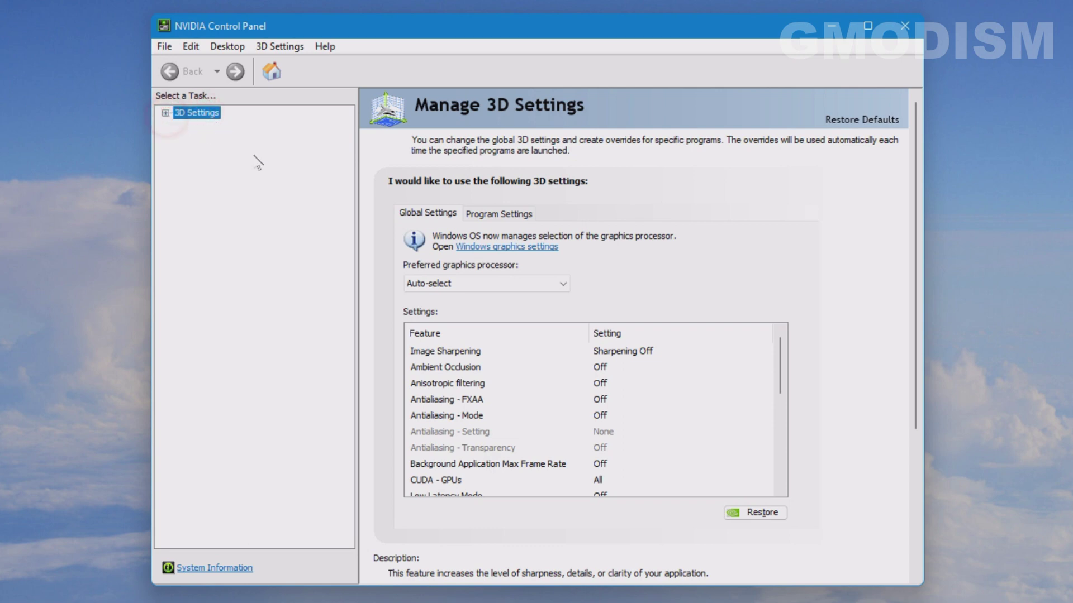
left_click(213, 113)
left_click(222, 125)
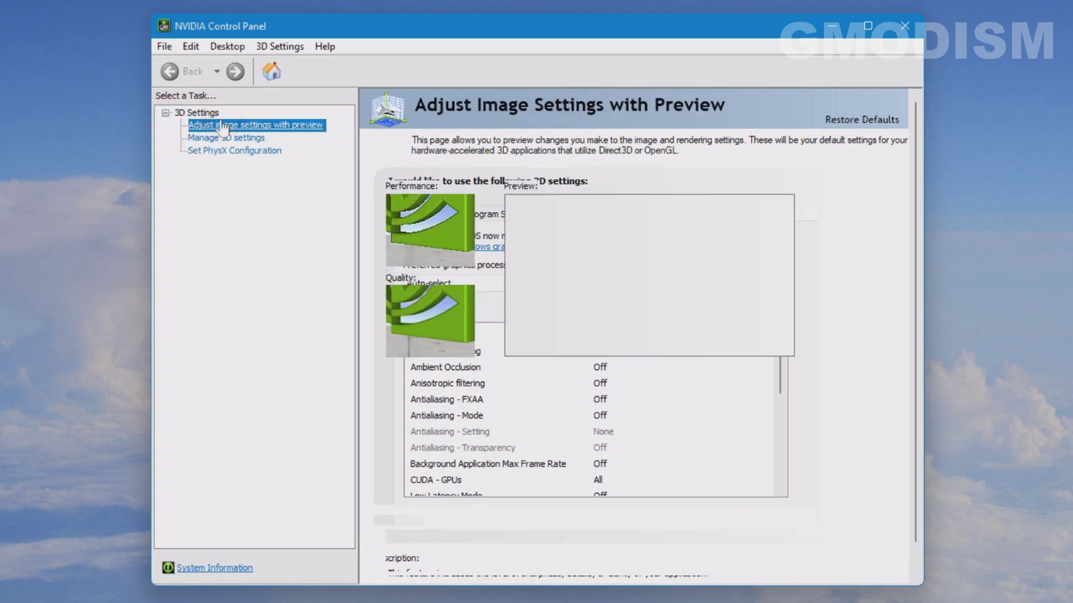
left_click(225, 138)
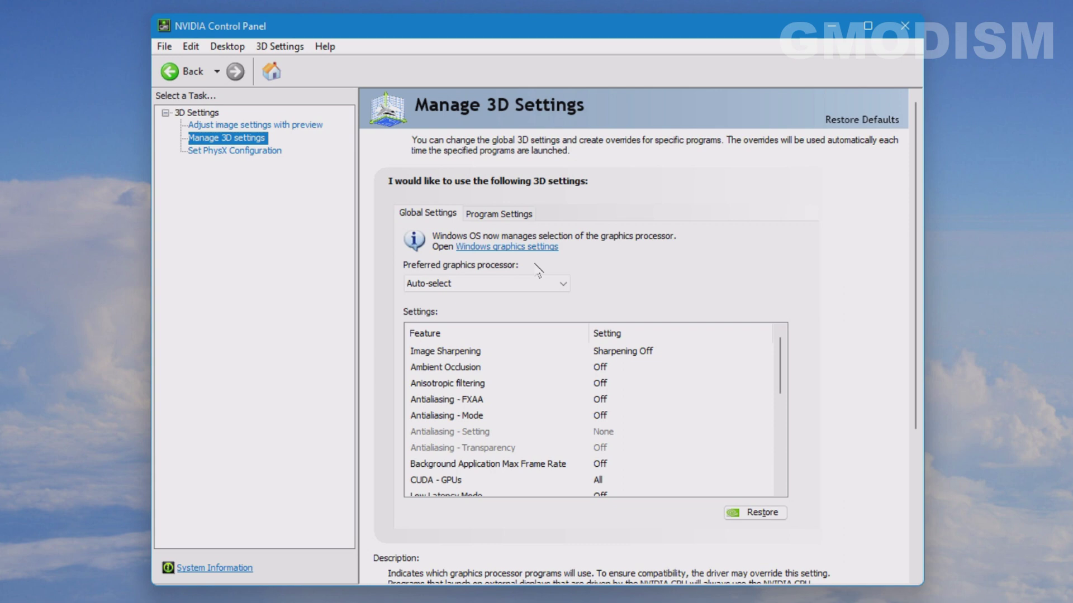
- Set the global preferred graphics processor to High-performance NVIDIA processor and apply
left_click(537, 283)
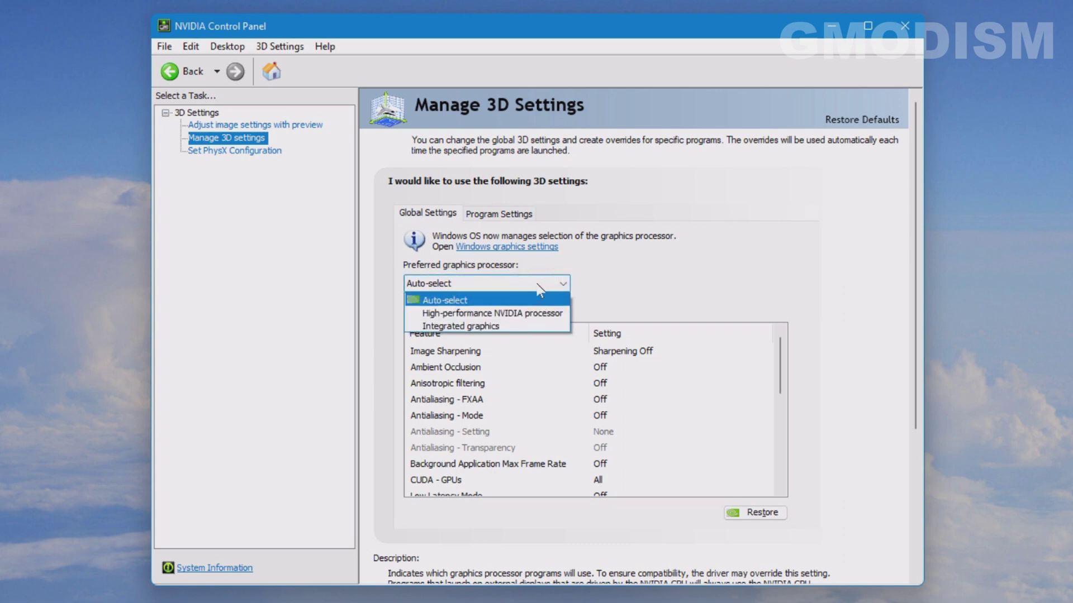
left_click(514, 313)
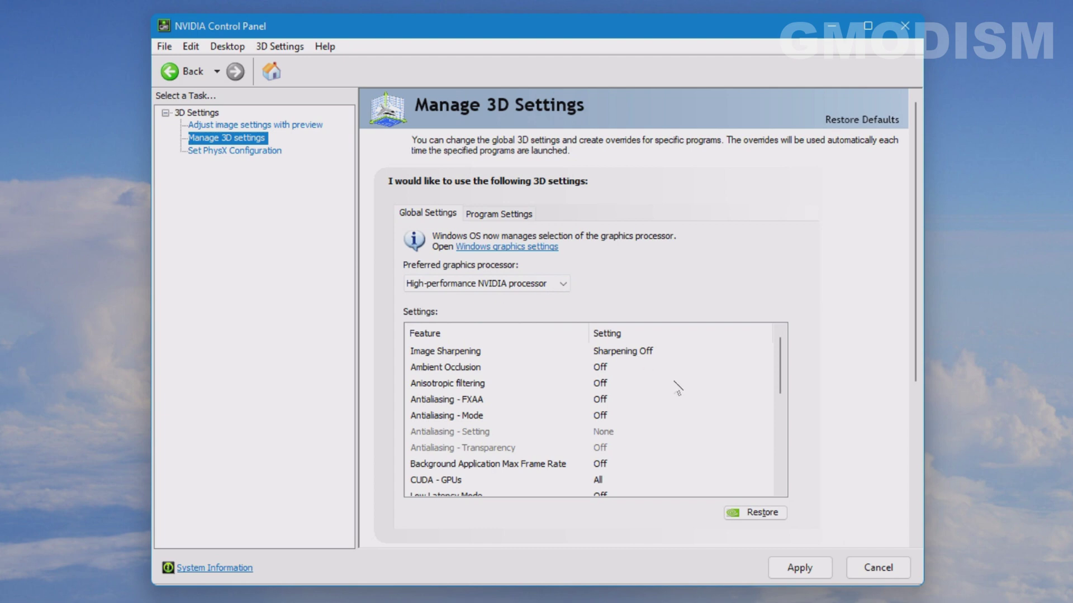
left_click(799, 561)
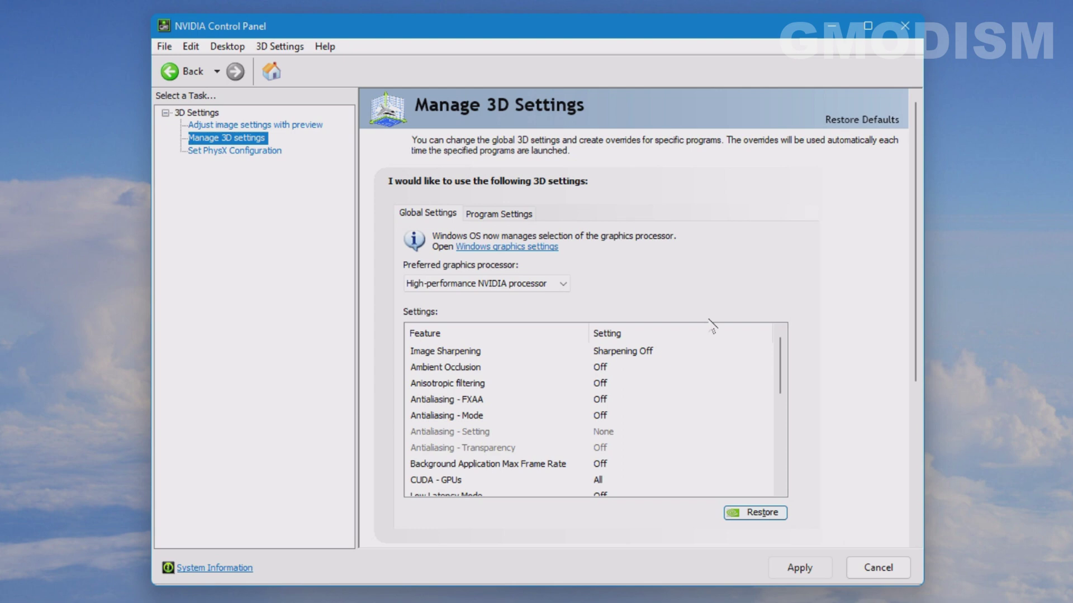
- Set the PhysX processor to NVIDIA GeForce GTX 950M, apply, and close the control panel
left_click(235, 151)
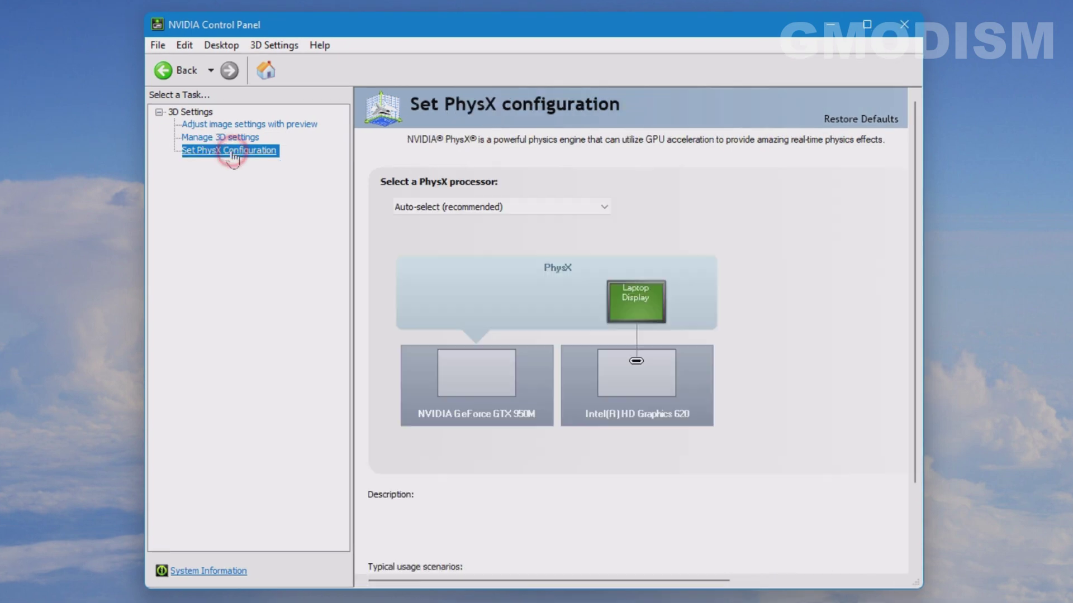
left_click(511, 206)
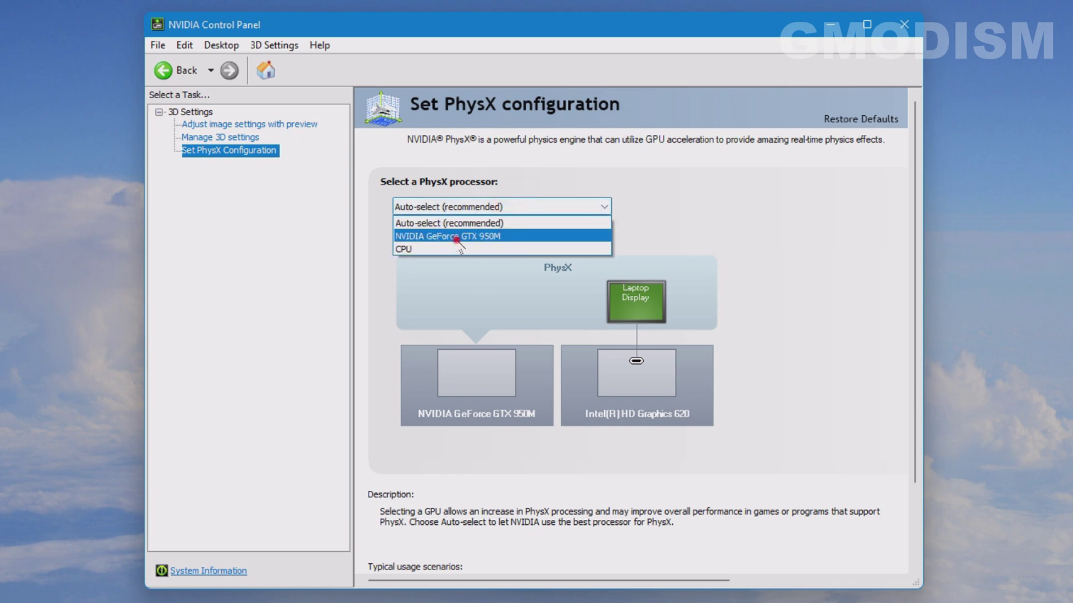
left_click(457, 237)
left_click(800, 570)
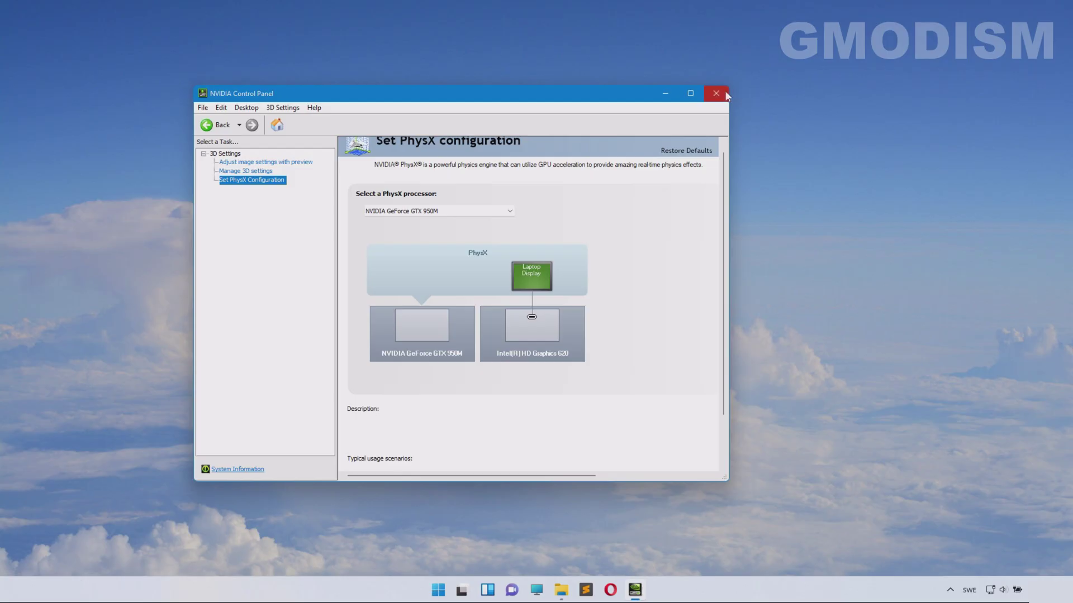
left_click(725, 94)
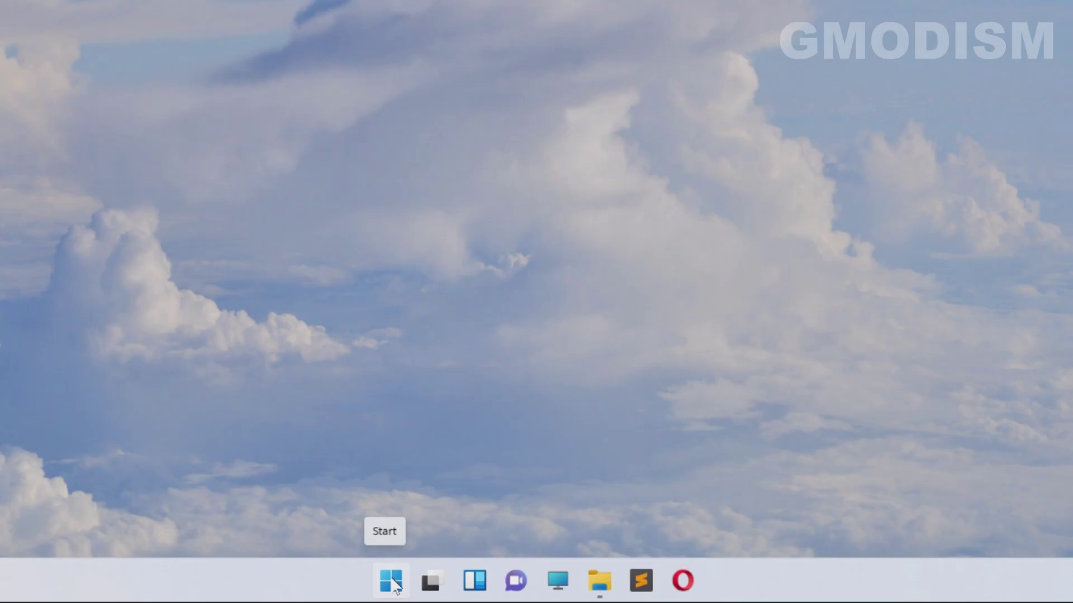
- Check the GTX 950M's Driver tab in Device Manager: version 30.0.14.7212, dated 9/13/2021
right_click(451, 594)
left_click(382, 164)
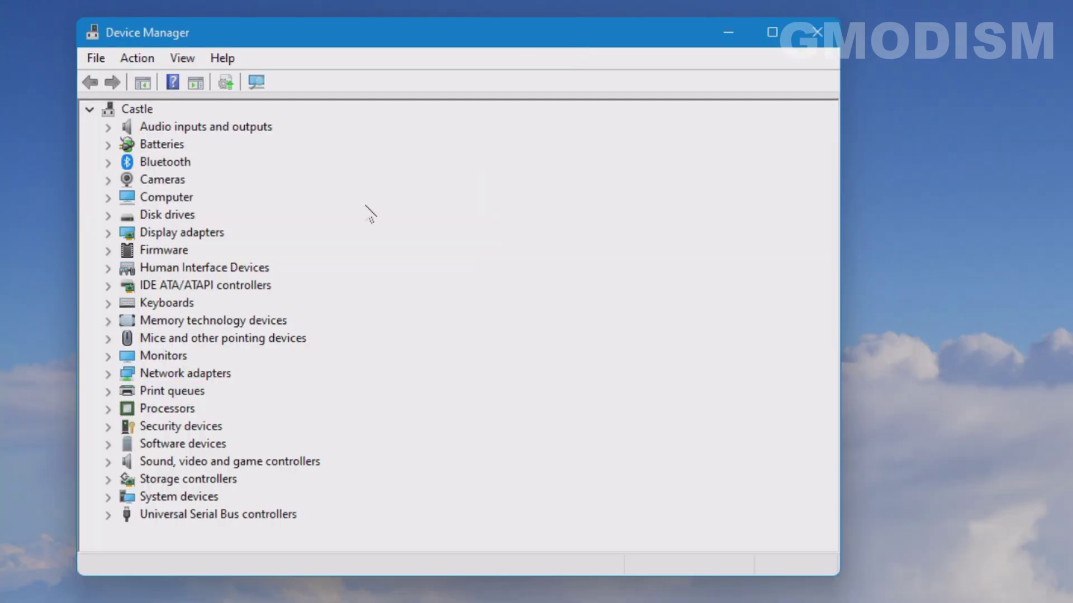
left_click(108, 232)
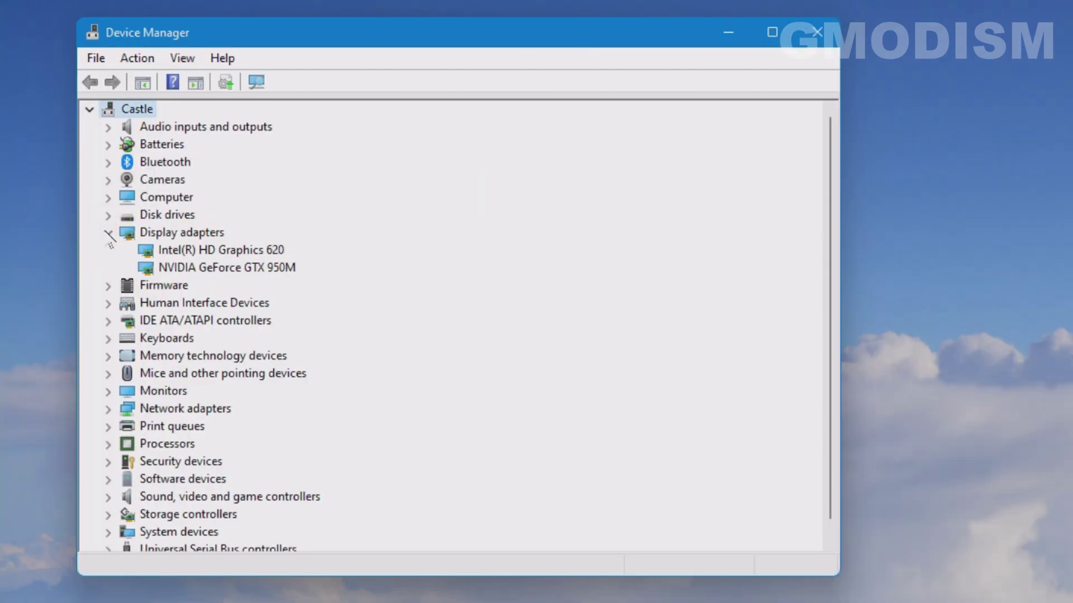
double_click(257, 269)
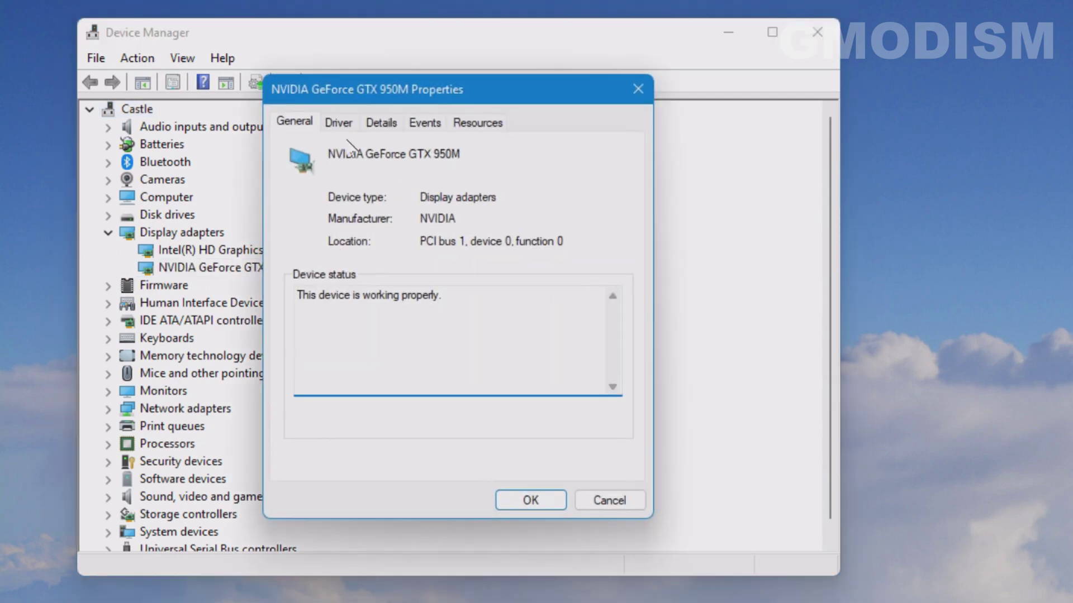
left_click(343, 124)
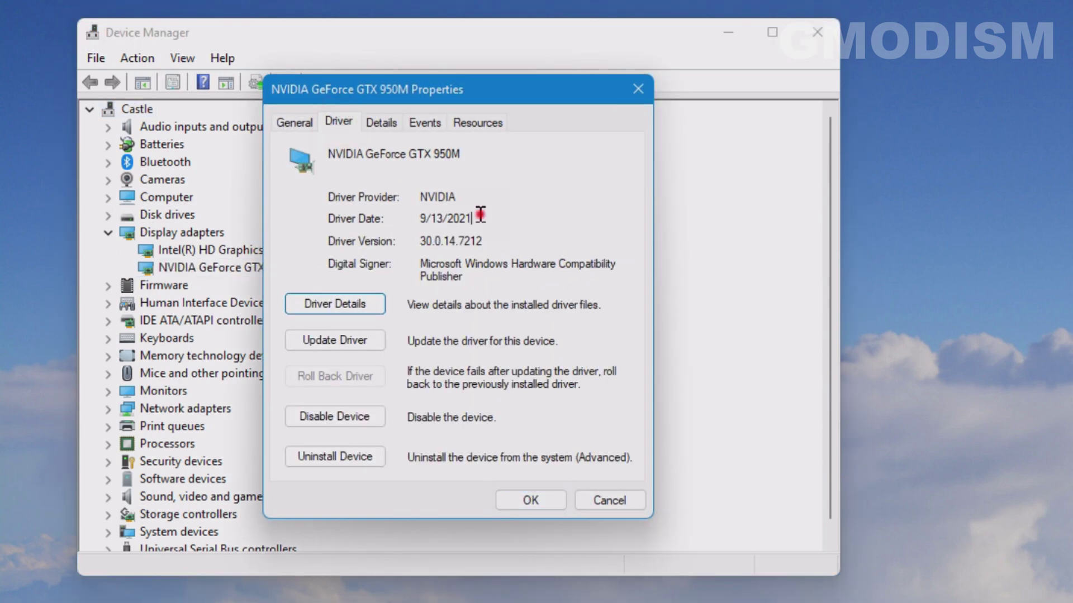
left_click_drag(481, 218, 386, 204)
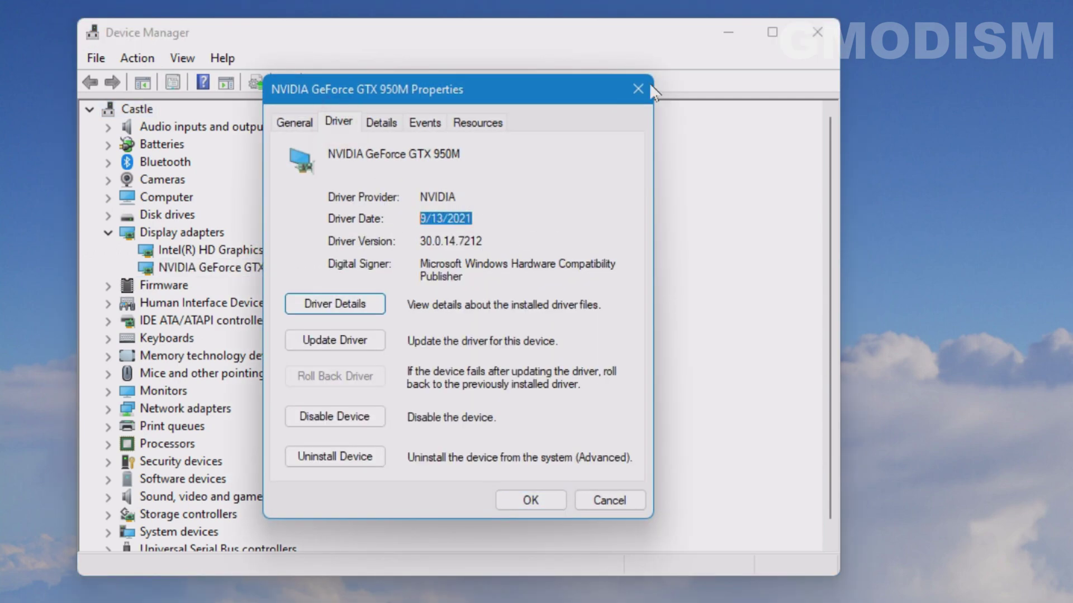